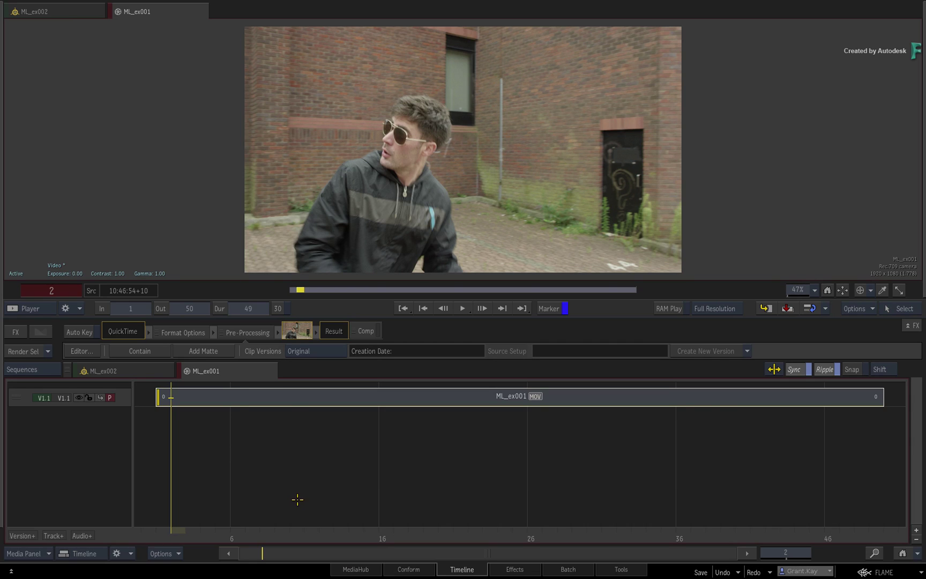
Scrub through the ML_ex001 clip on track V1.1 to review the shot.
drag(181, 530, 227, 475)
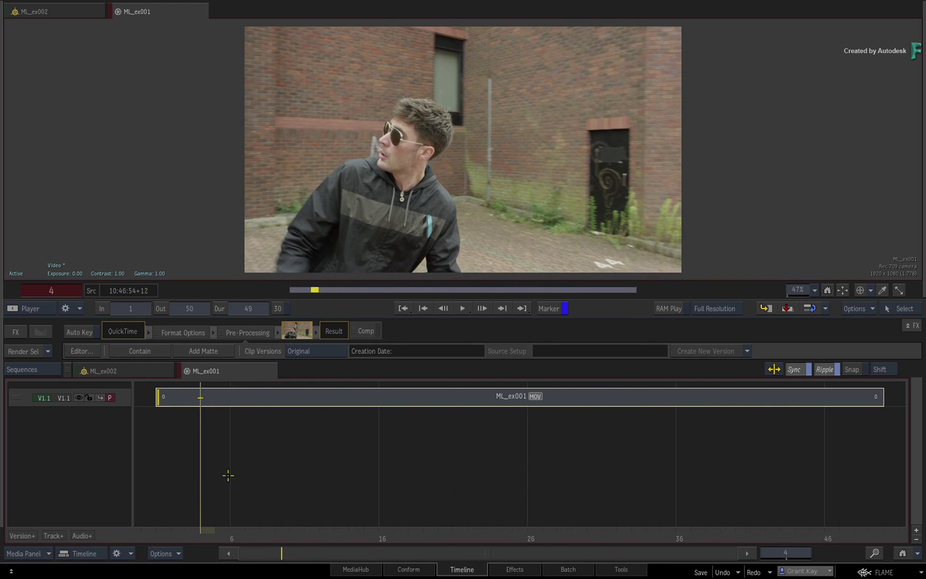
Open the ML_ex001 segment's Image effect in a 3-up layout with Manager, Result and matte viewers.
click(302, 394)
click(511, 569)
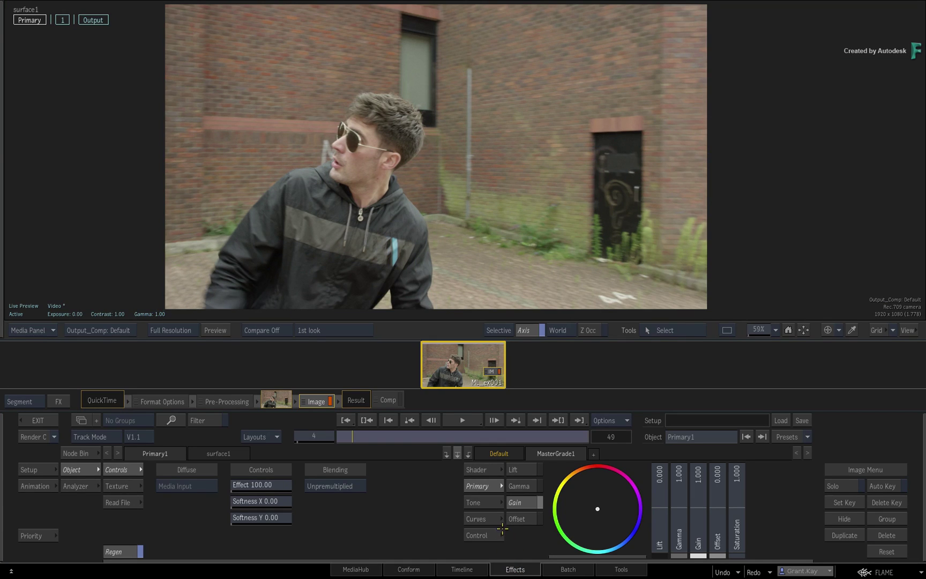
key(alt+3)
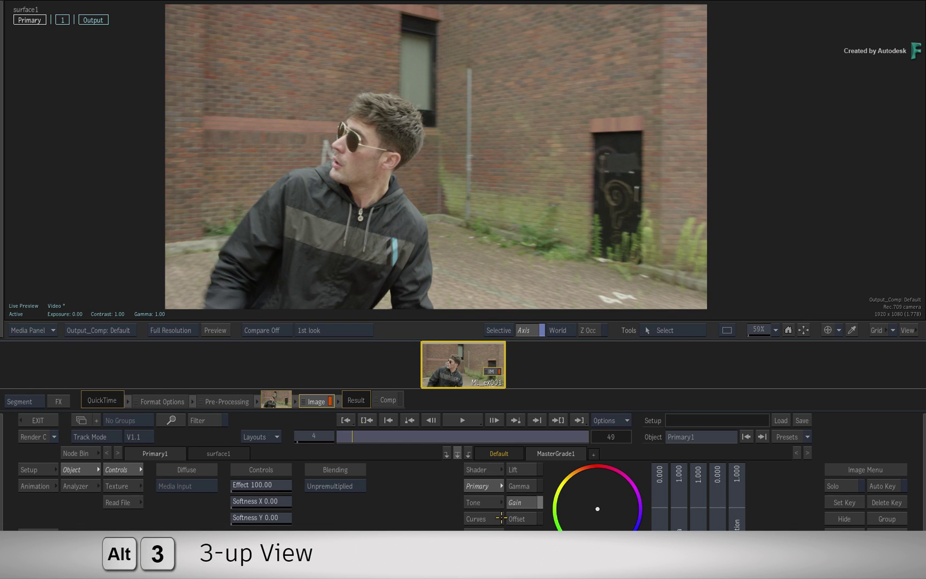
key(8)
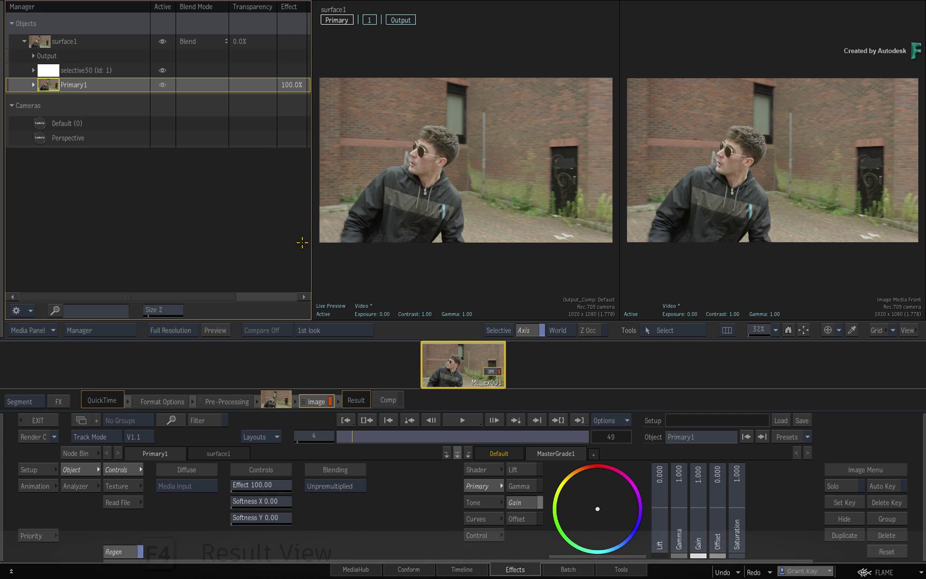
key(F4)
drag(309, 246, 141, 264)
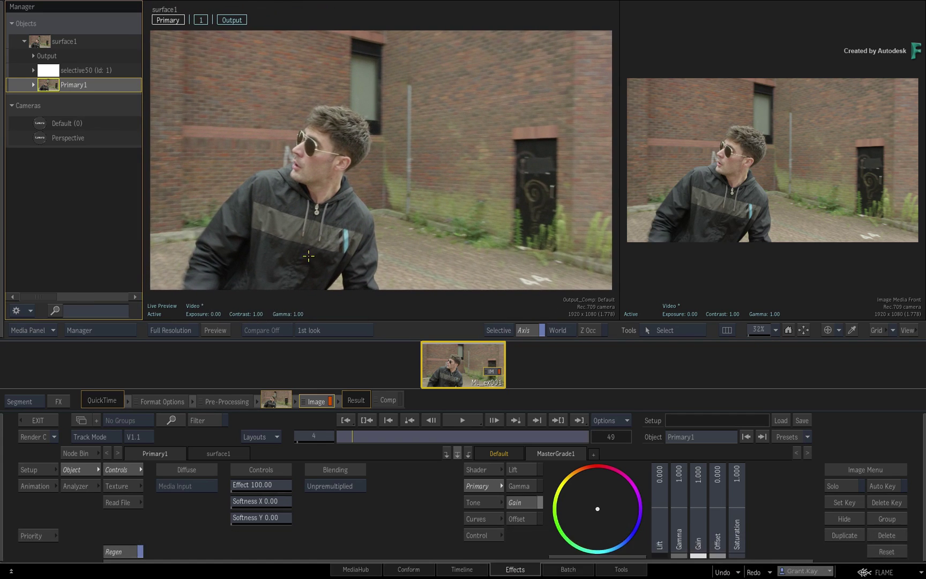
key(F9)
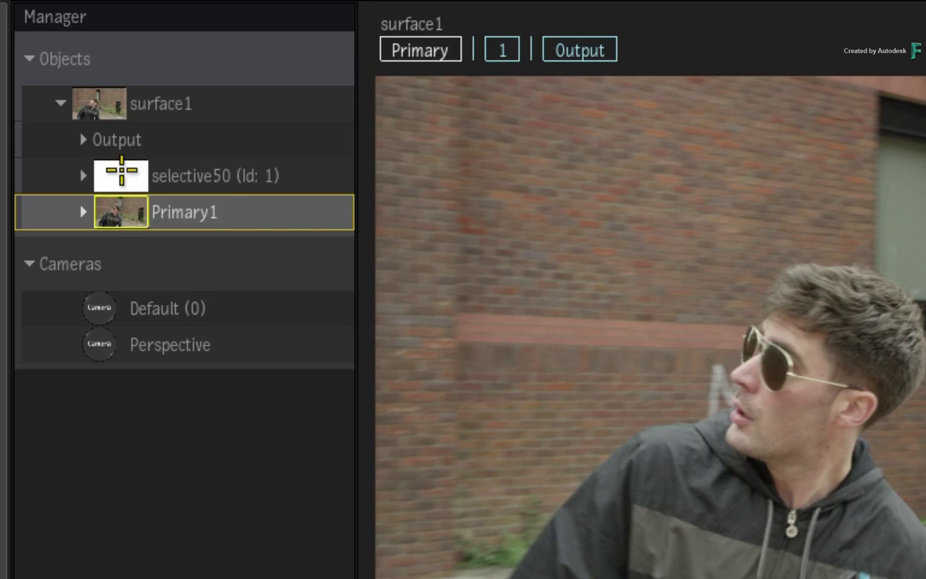
Switch selective50's keyer from Diamond to Semantic with Human Body analysis.
click(122, 174)
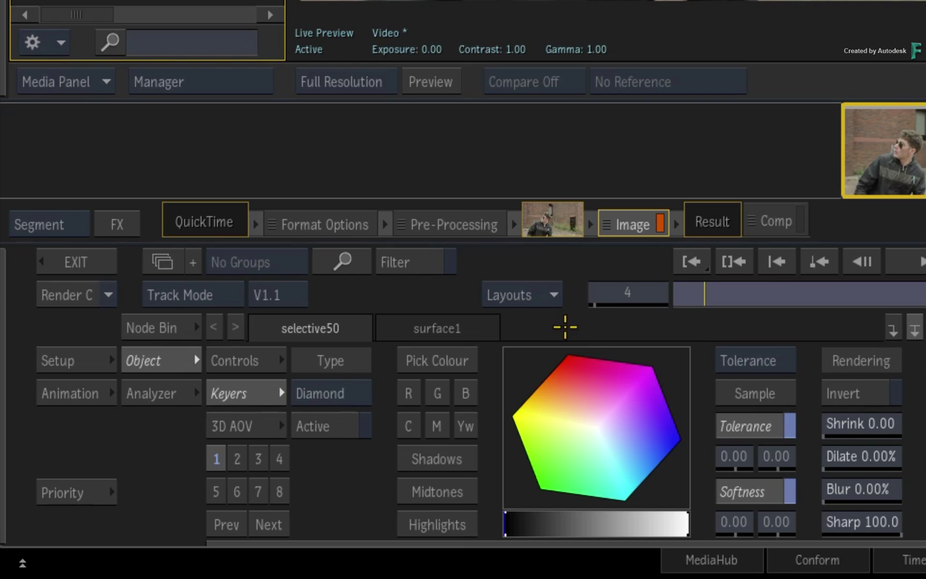
click(354, 393)
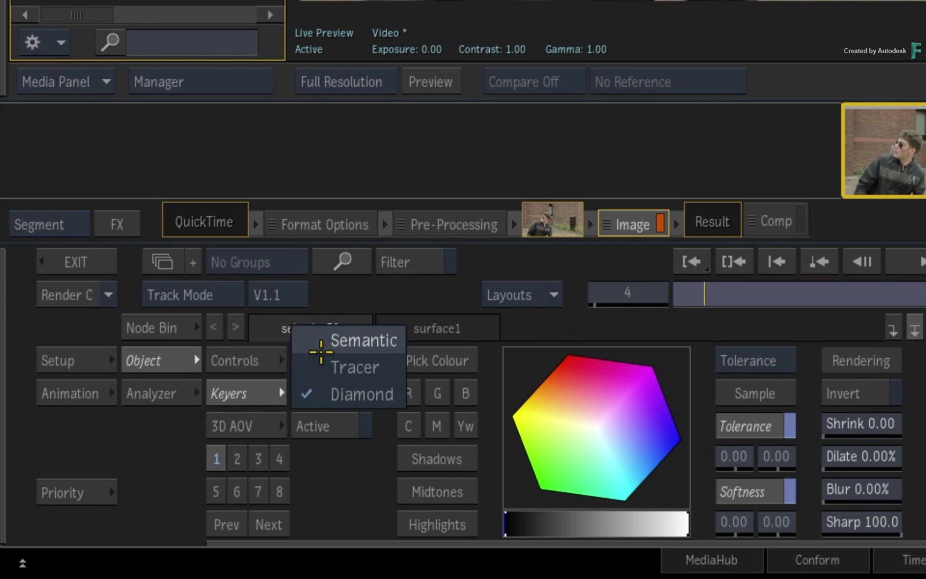
click(311, 341)
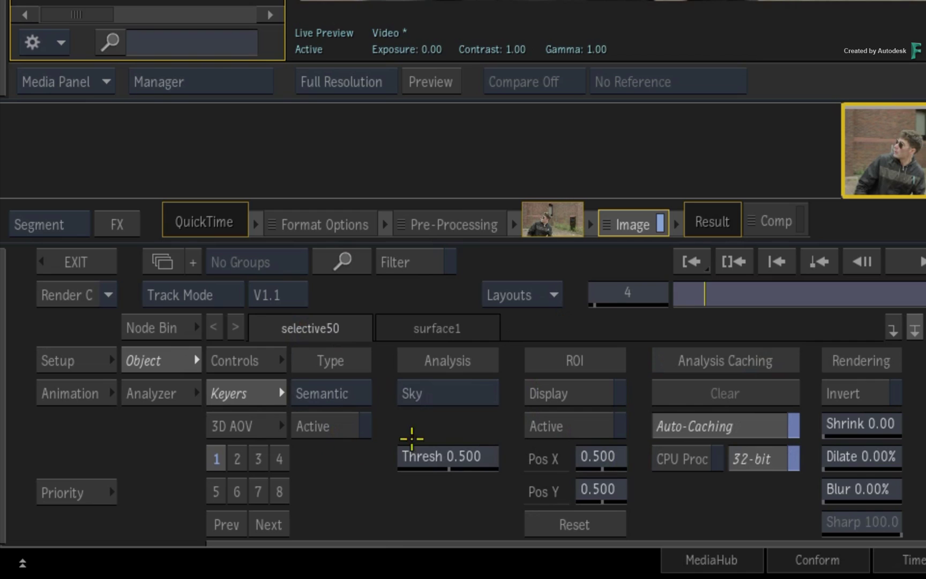
click(472, 393)
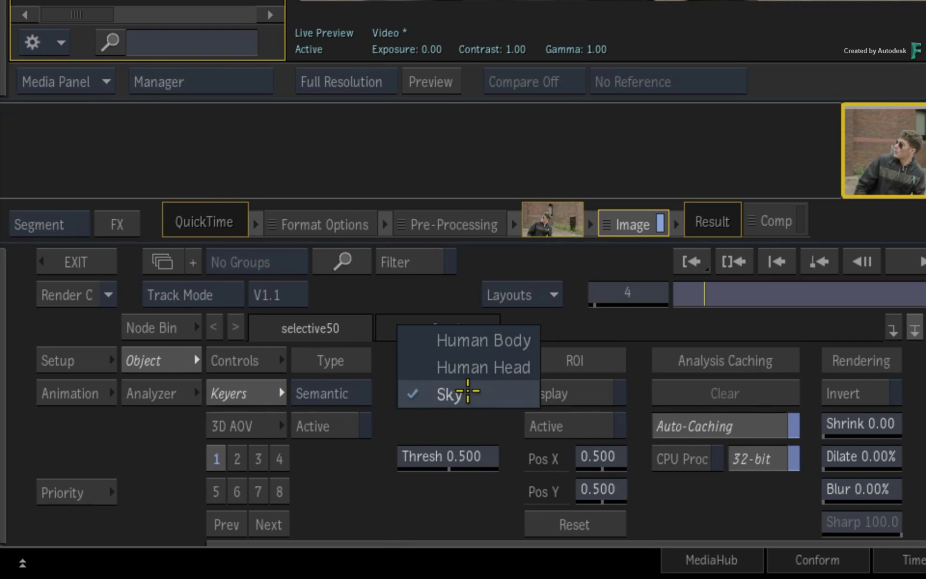
click(420, 339)
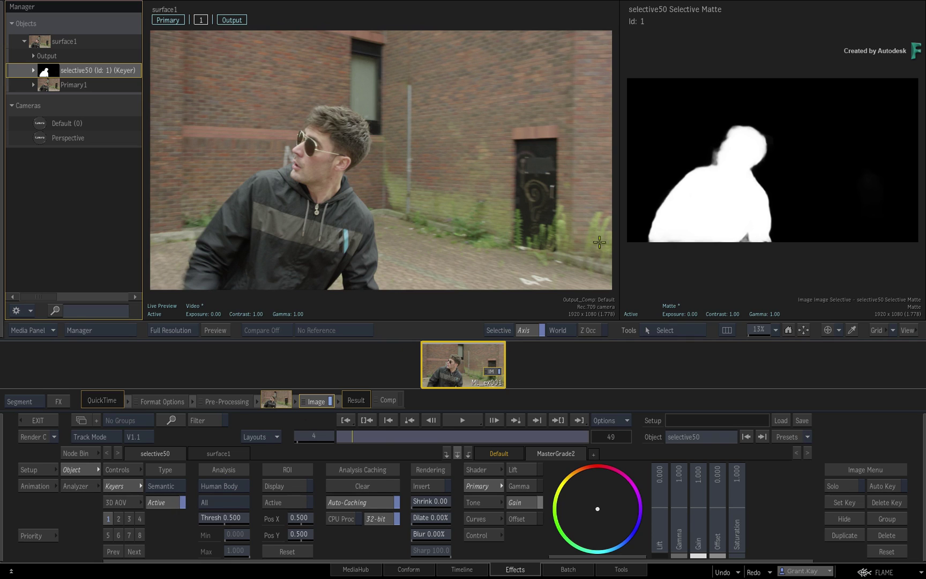
Widen the Selective Matte viewer and scrub the 49 frames to confirm the body matte.
drag(619, 236, 527, 248)
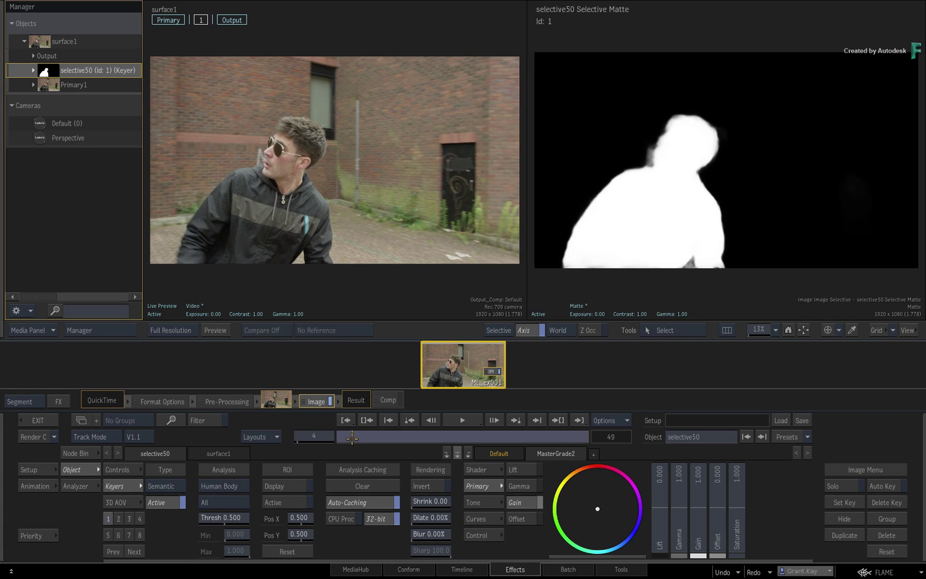
mouse_move(351, 439)
mouse_down()
mouse_move(569, 435)
mouse_move(338, 437)
mouse_up()
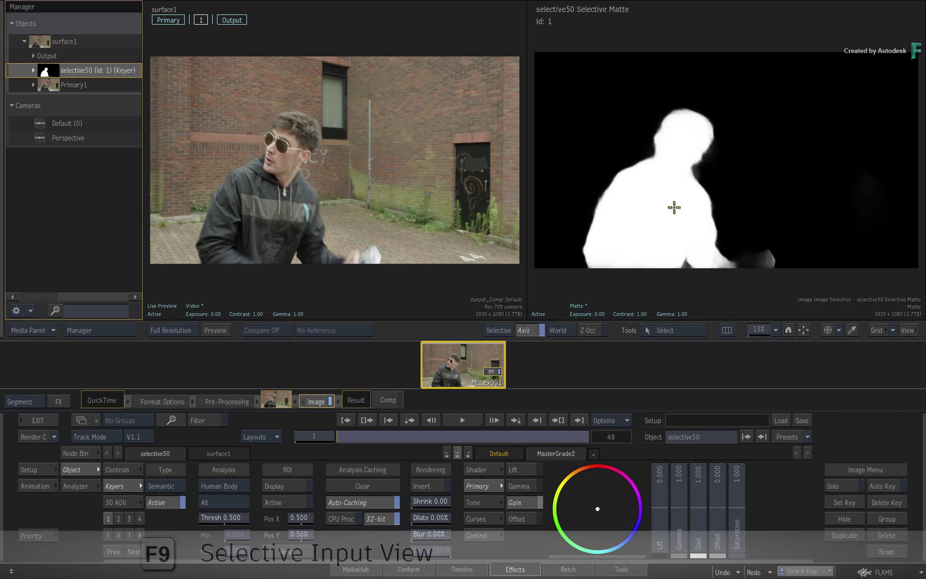
Overlay the keyed area on the input and play through the shot to check the key.
key(F9)
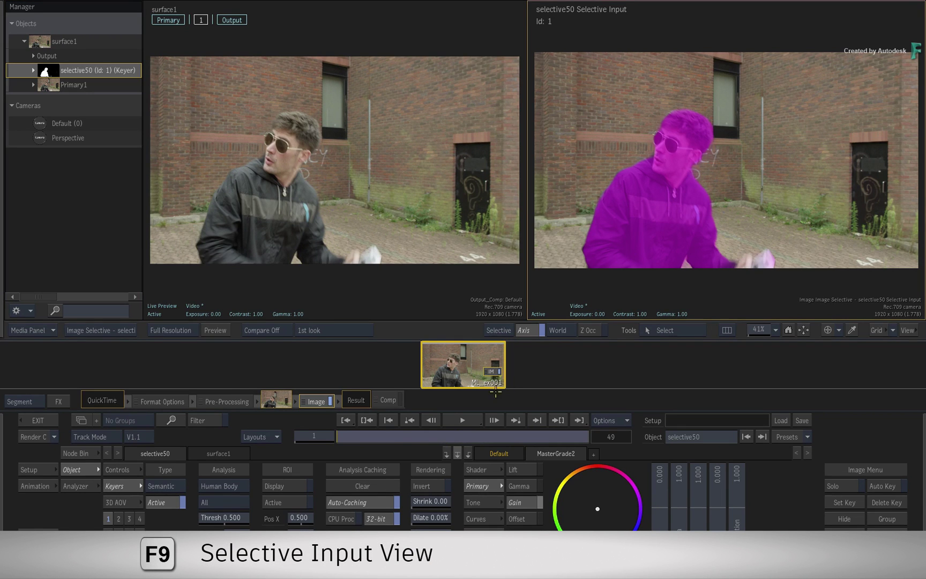
drag(343, 433, 325, 442)
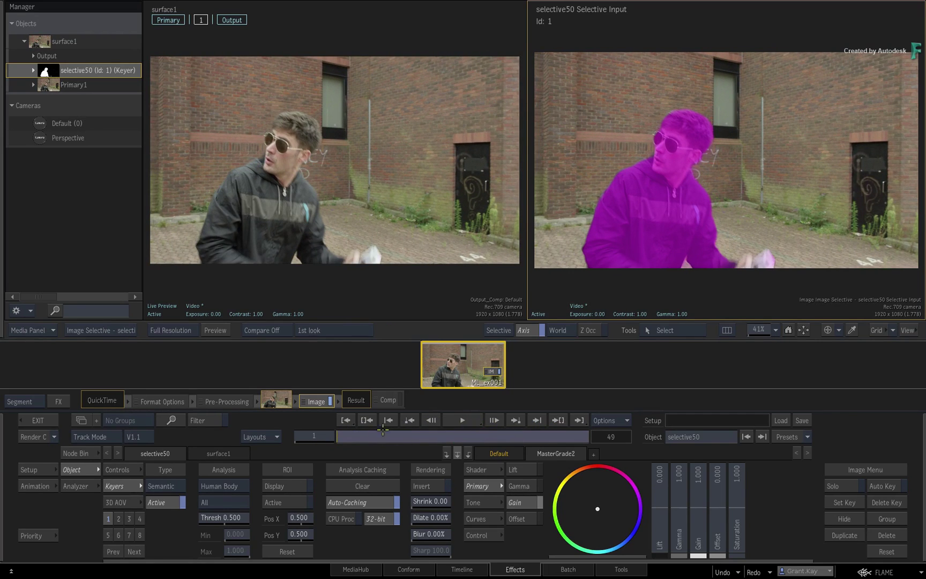
click(462, 420)
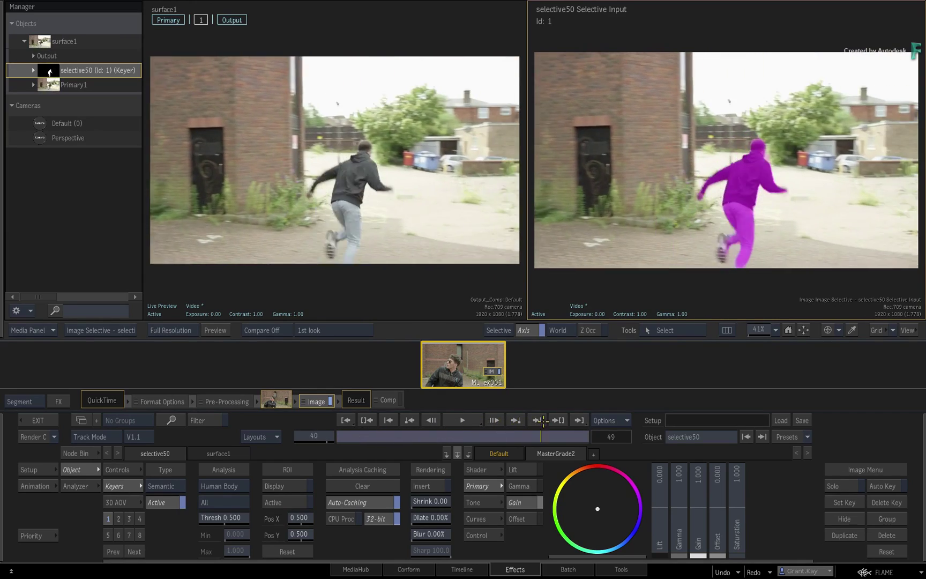
drag(569, 420, 301, 455)
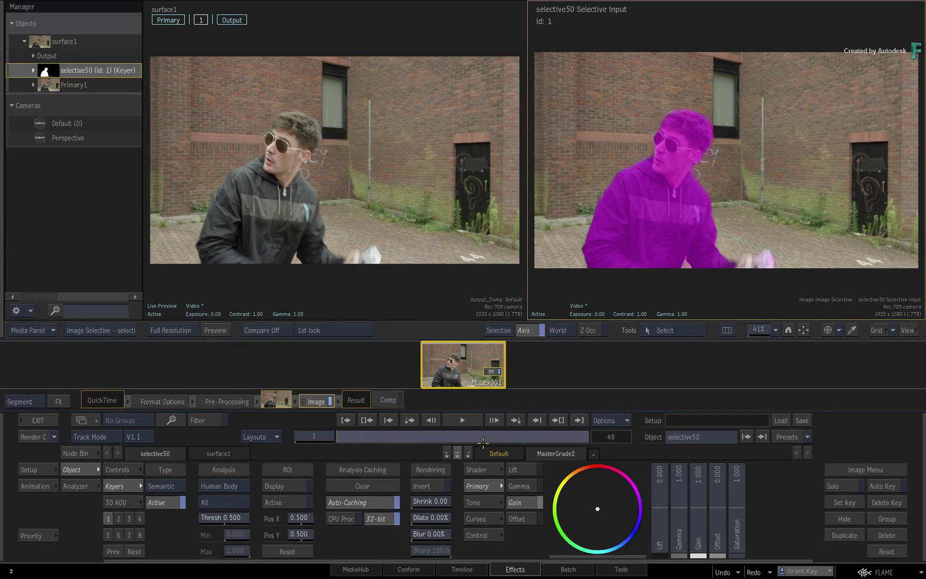
Grade the man by lowering Lift, with Gamma 1.128 and Gain 1.091.
drag(659, 511, 563, 462)
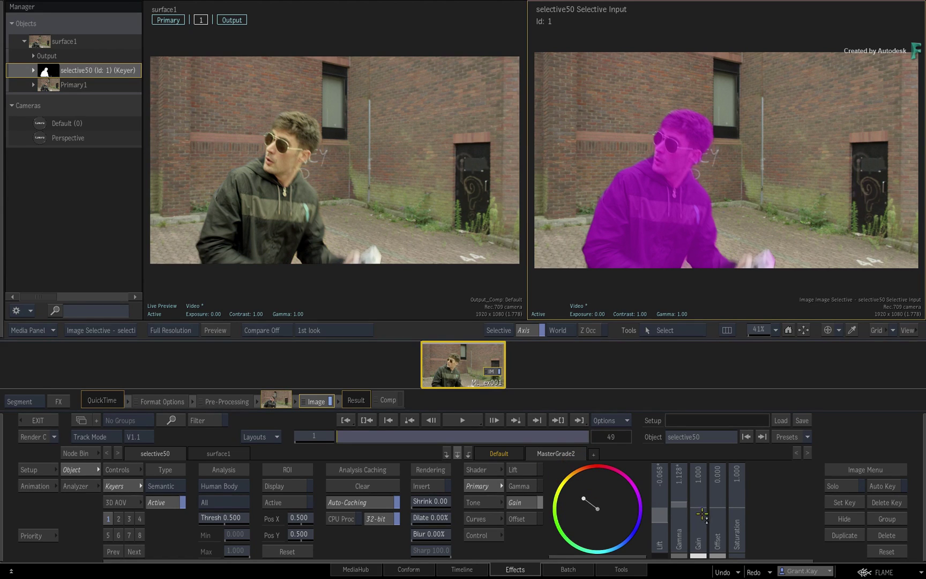
drag(701, 515, 700, 510)
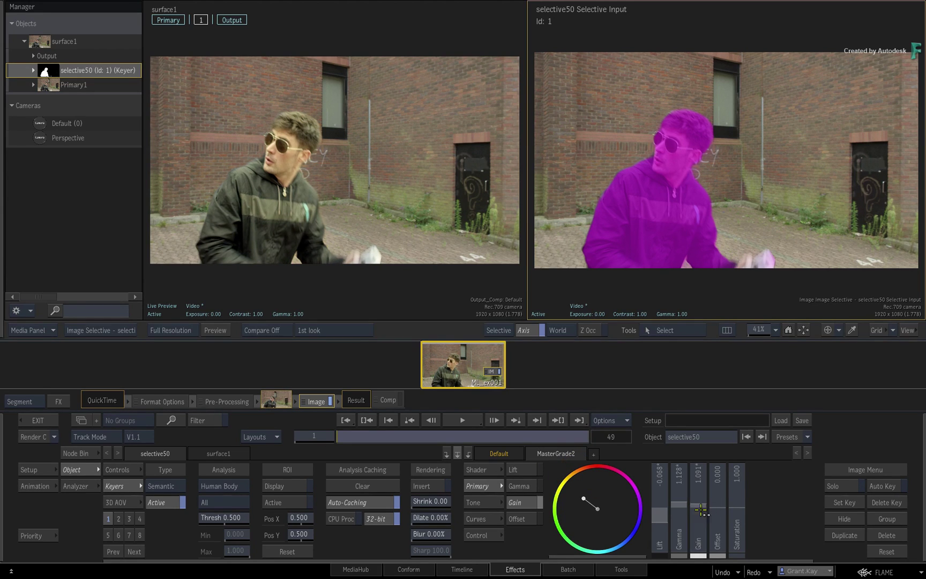
drag(354, 439, 300, 440)
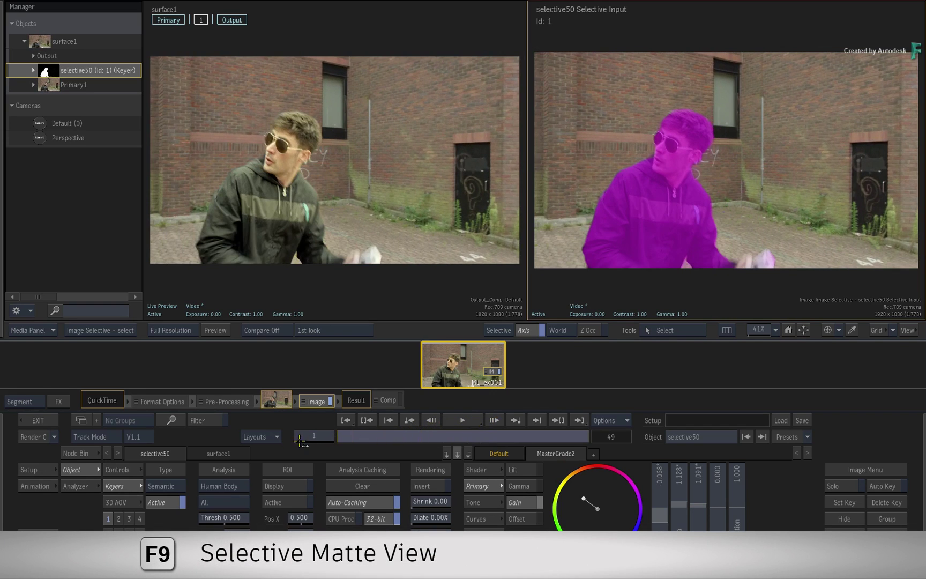
Tighten the selective matte to threshold 0.380 and soften its edges with blur.
key(F9)
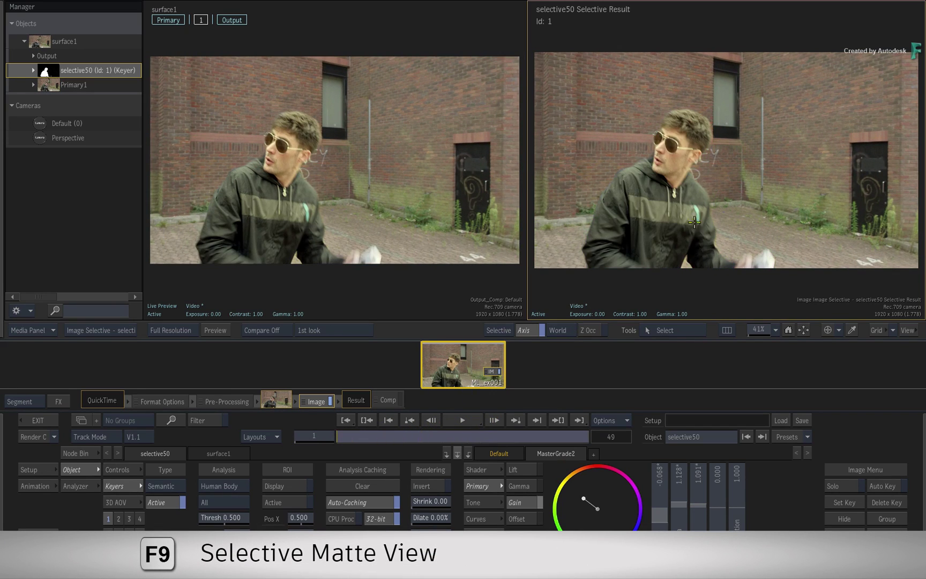
key(F9)
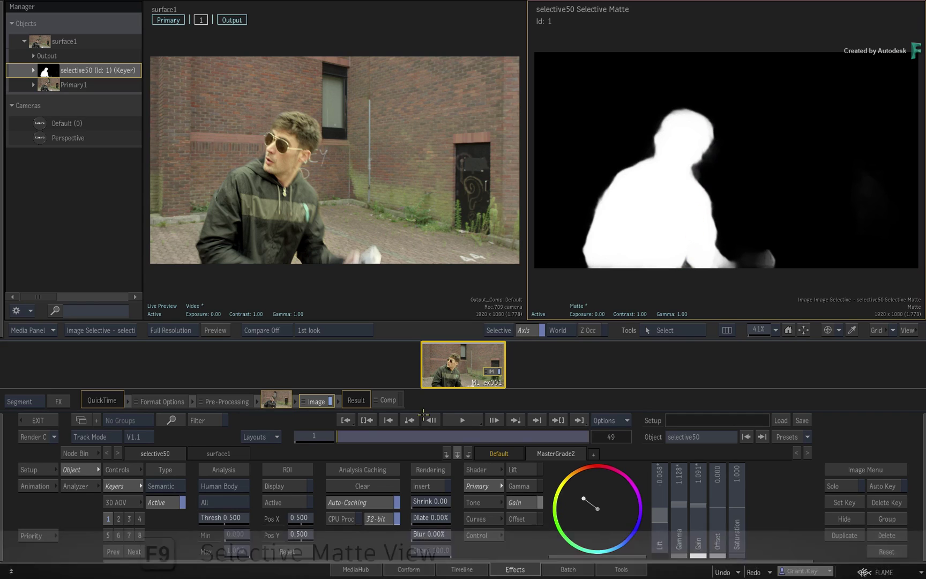
drag(227, 516, 222, 514)
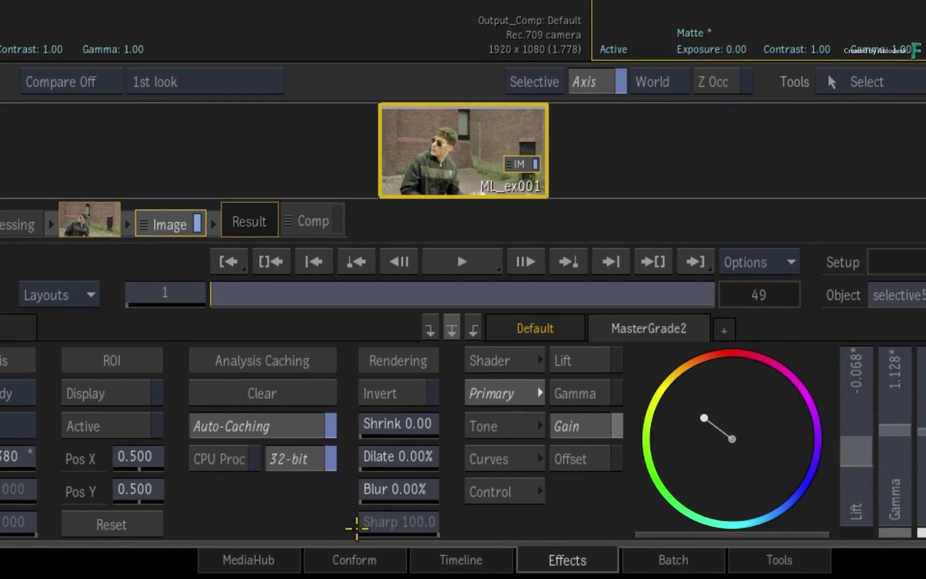
drag(411, 489, 487, 490)
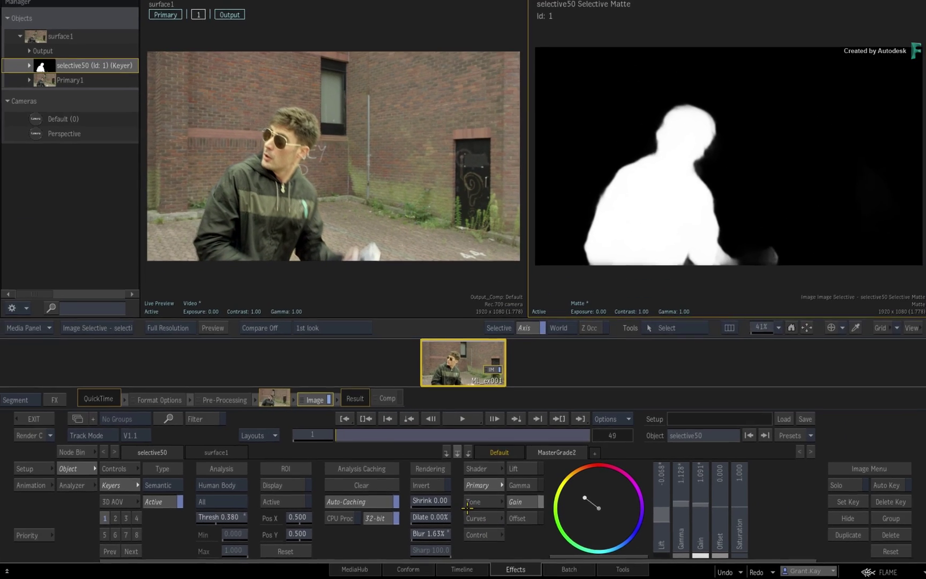
Darken the man's grade to Saturation 0.553, Gamma 1.168 and Gain 0.807.
drag(345, 442, 282, 453)
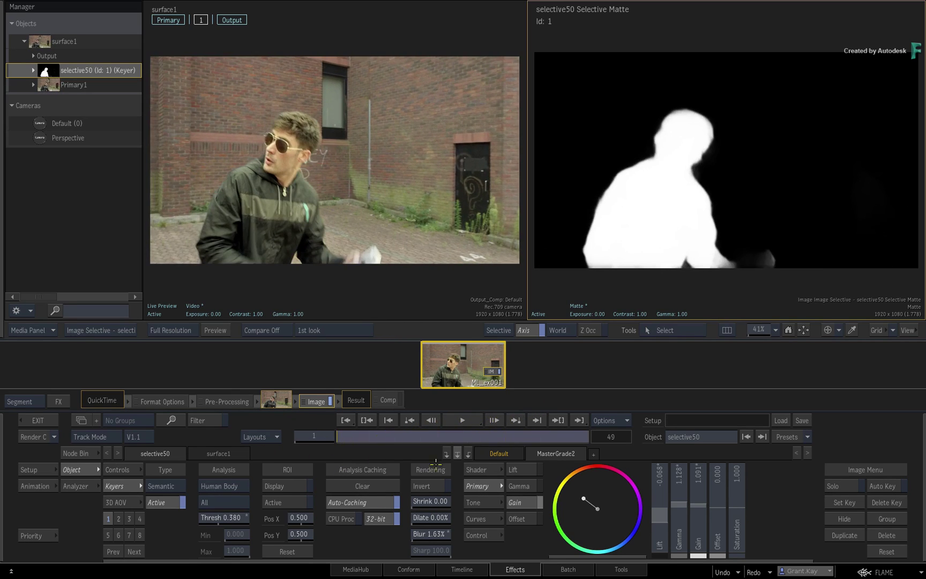
drag(703, 511, 674, 523)
mouse_move(698, 521)
mouse_down()
mouse_move(644, 520)
mouse_move(708, 505)
mouse_move(669, 511)
mouse_move(691, 504)
mouse_up()
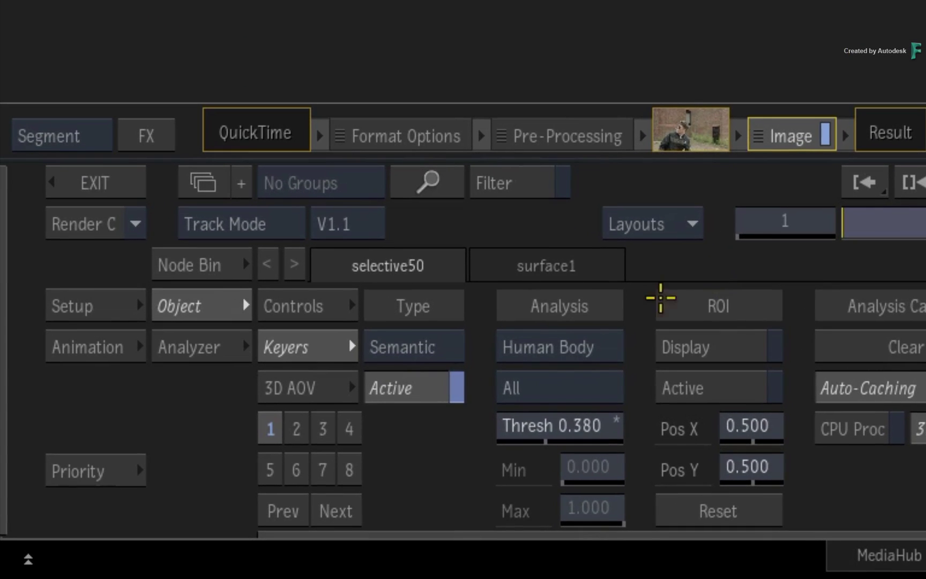
Switch selective50's analysis to Human Head, accepting the cache loss.
click(562, 347)
click(554, 382)
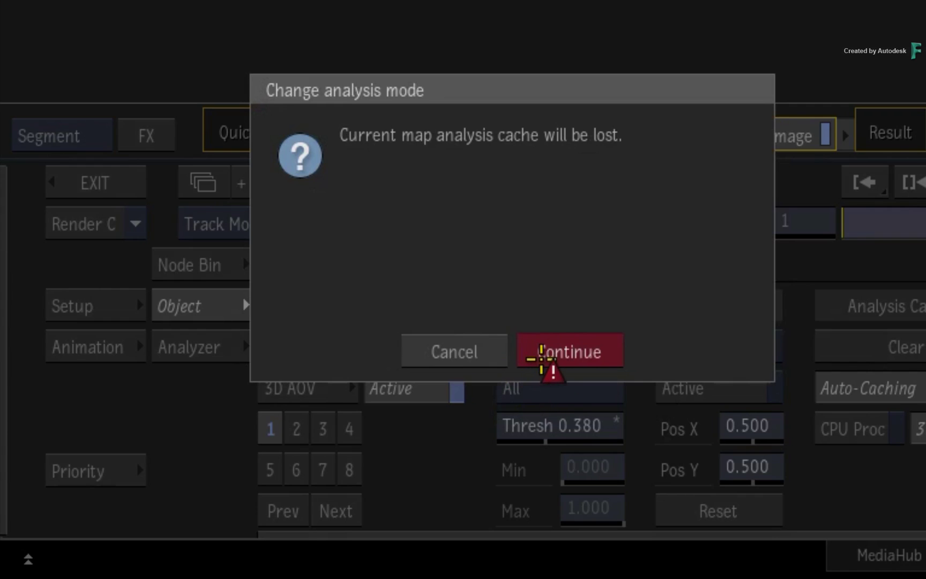
click(553, 350)
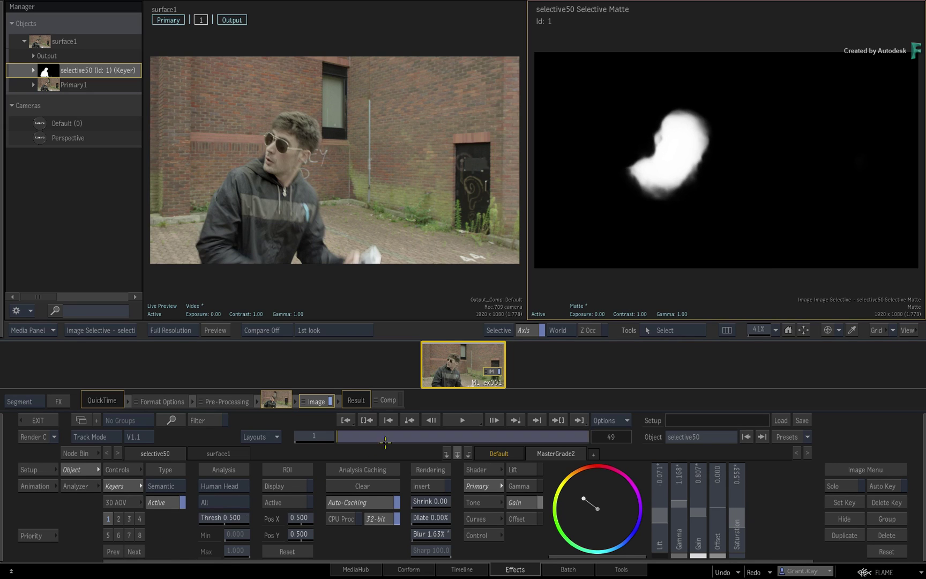
Scrub back and forth to check the head matte, then go to the Batch schematic.
drag(348, 435, 494, 429)
drag(513, 429, 590, 425)
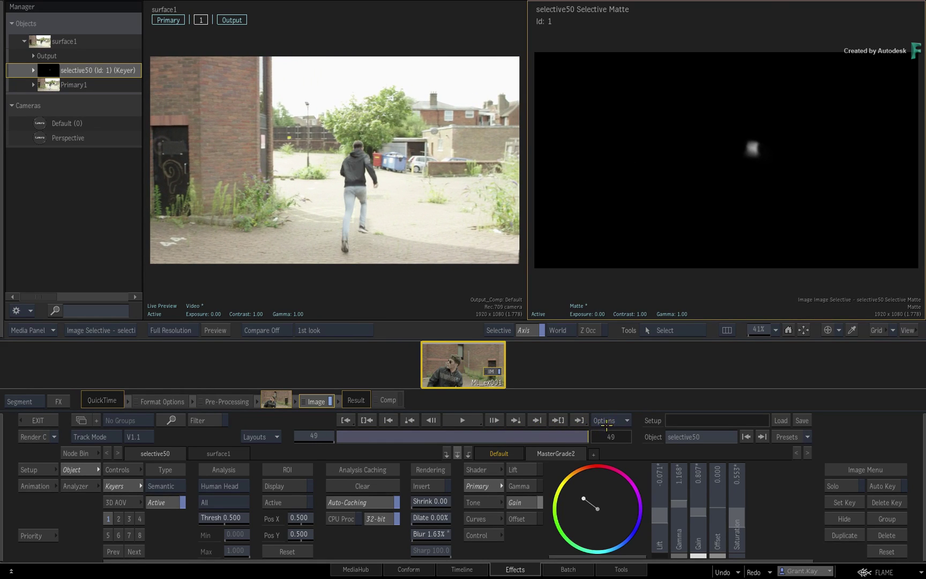
drag(600, 423, 316, 464)
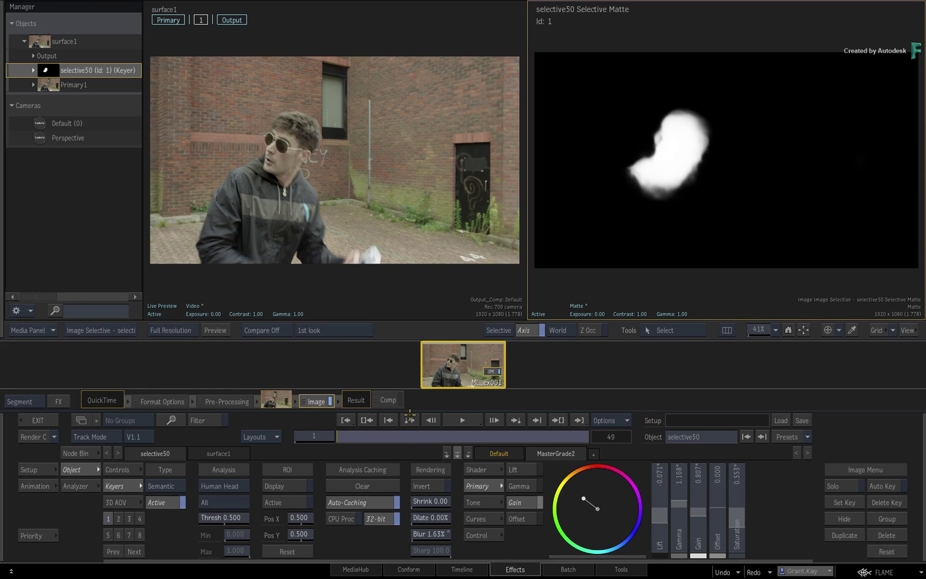
click(561, 566)
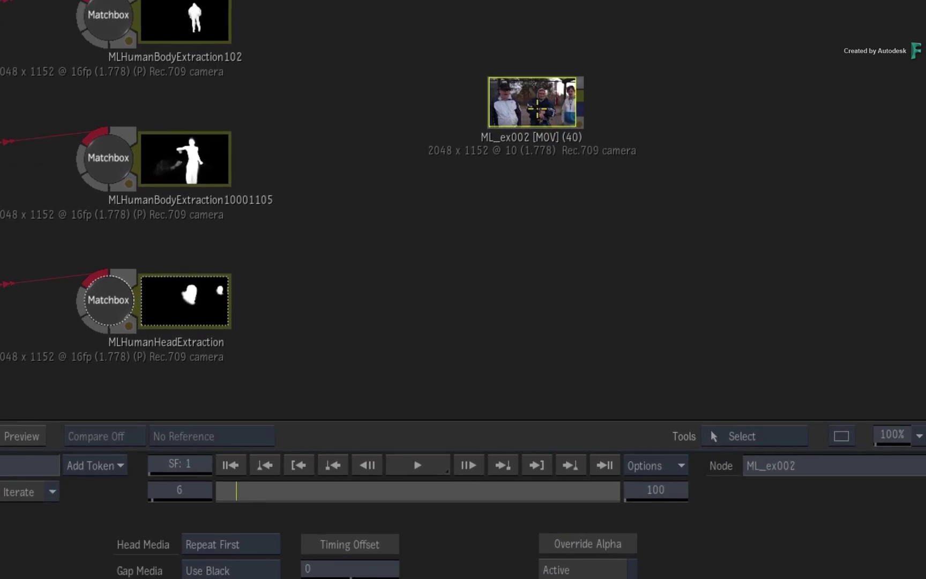
Set the batch duration to ML_ex002's 40 frames and return to frame 1.
drag(528, 67, 529, 57)
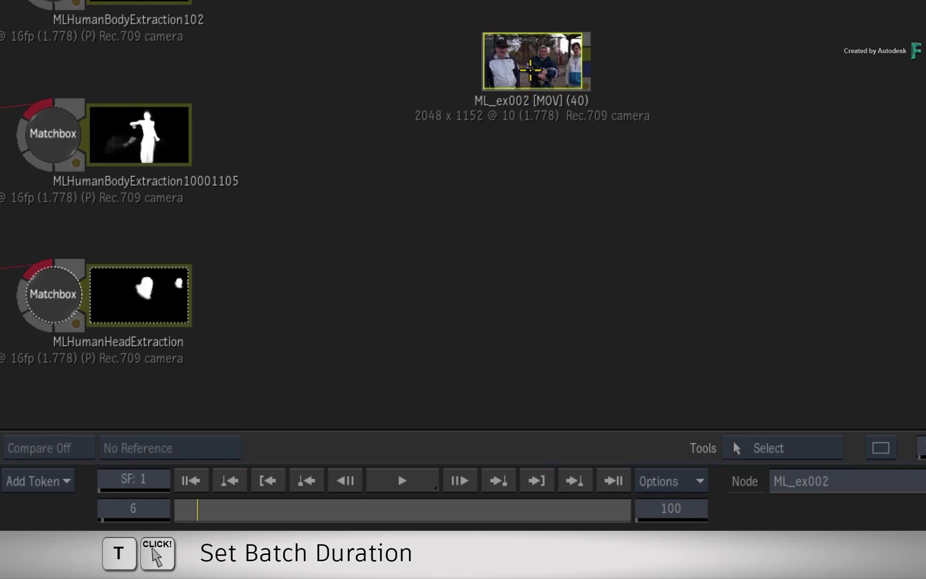
click(518, 67)
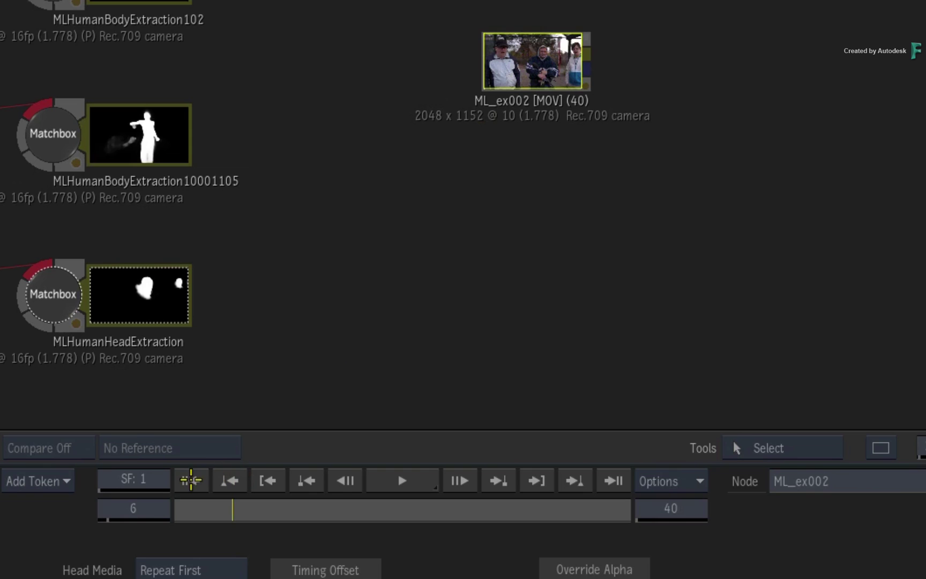
click(190, 480)
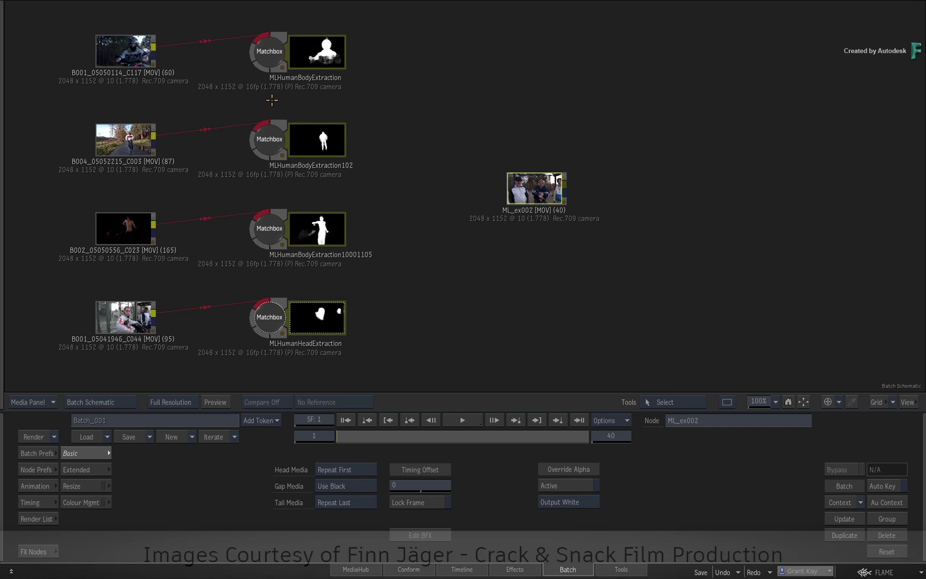
Preview the MLHumanBodyExtraction matte against its source image.
click(271, 68)
key(F4)
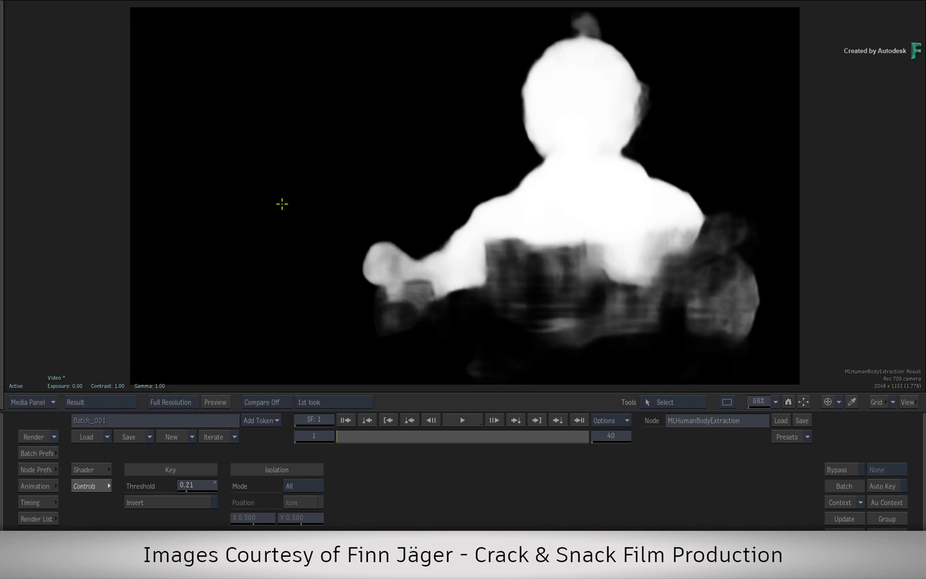
drag(356, 437, 442, 433)
key(F1)
key(F4)
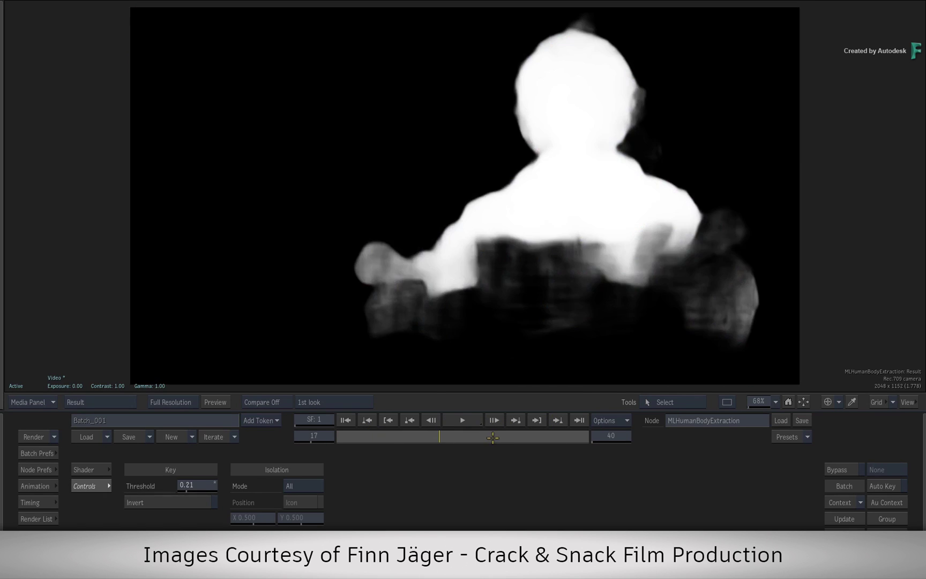
key(F1)
key(F4)
Preview the MLHumanBodyExtraction102 matte against its source image.
key(F4)
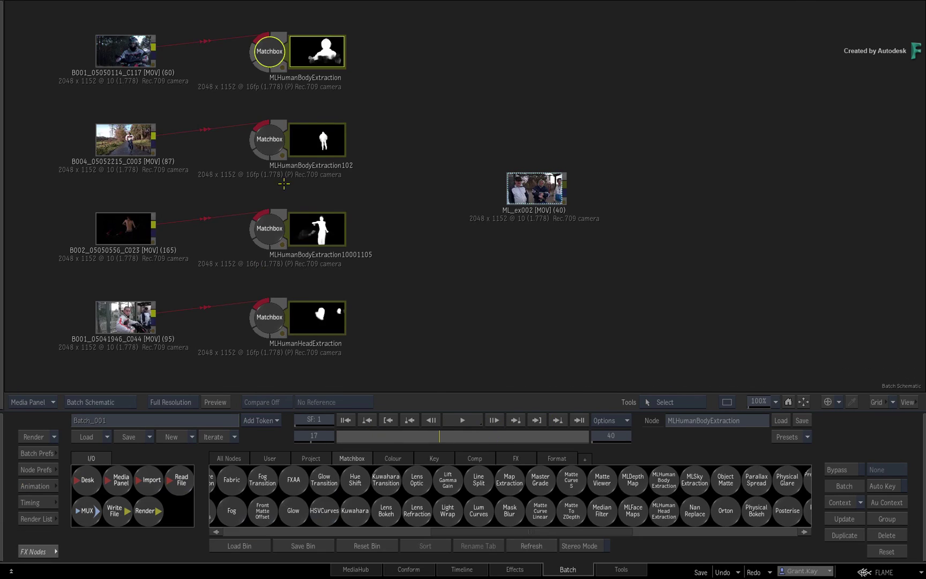
click(273, 131)
key(F4)
drag(368, 435, 358, 437)
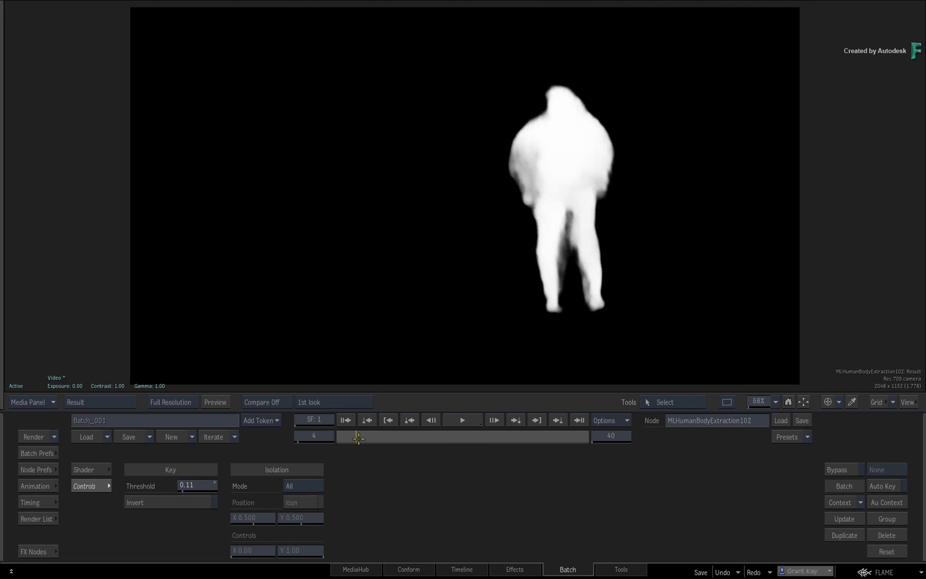
key(F1)
key(F4)
key(F1)
key(F4)
Preview the MLHumanBodyExtraction10001105 matte across frames.
key(F4)
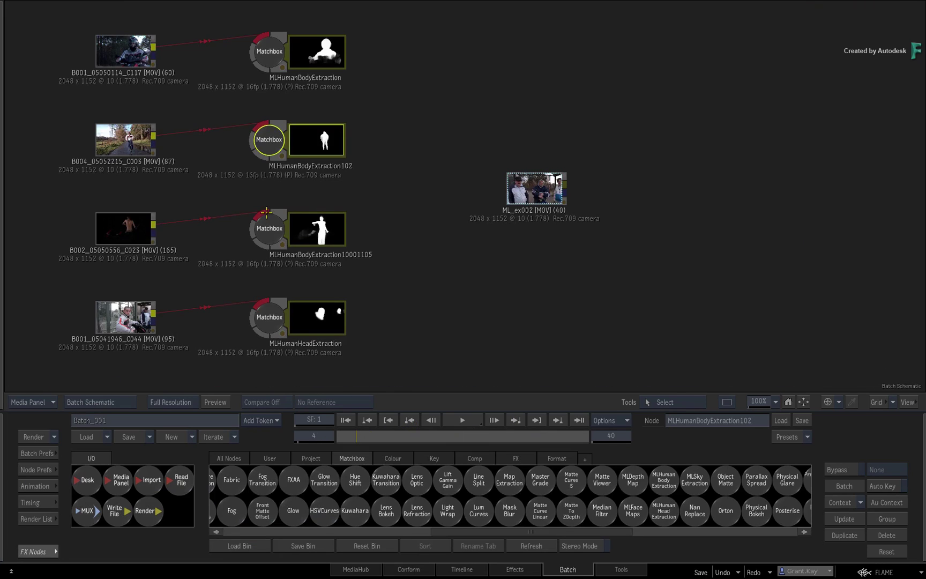
click(265, 217)
key(F4)
drag(378, 439, 348, 443)
key(F1)
key(Left)
key(F4)
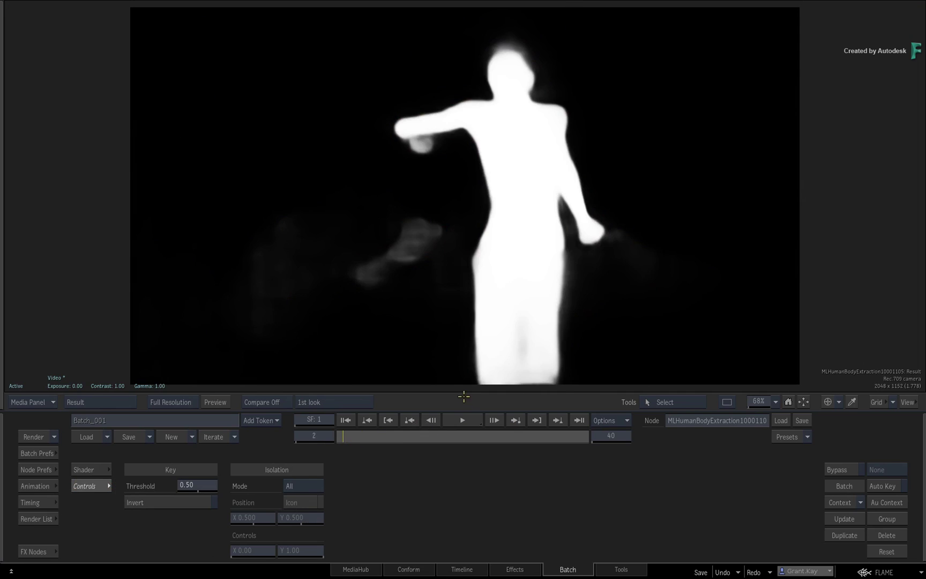
Preview the MLHumanHeadExtraction matte, then select the ML_ex002 clip node.
key(F4)
click(257, 315)
key(F4)
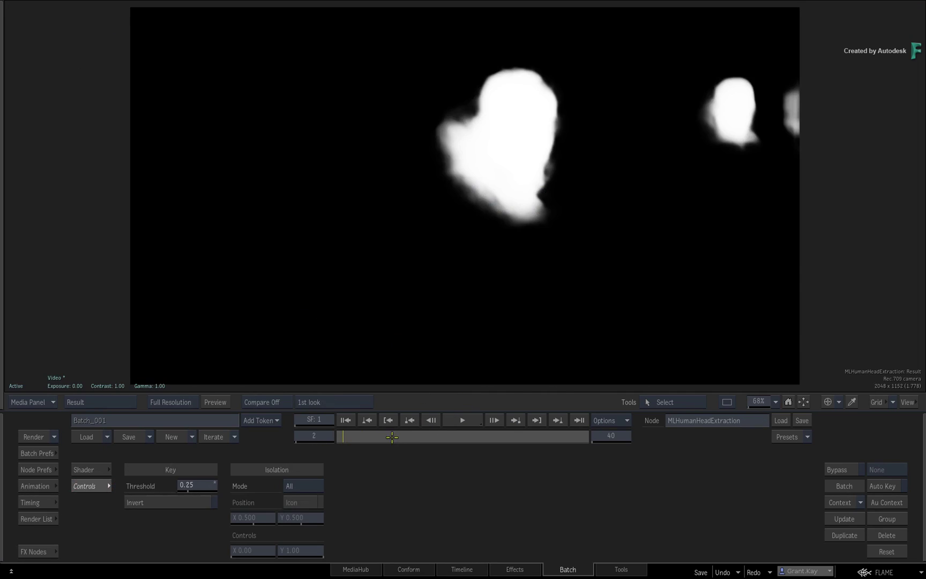
drag(390, 436, 394, 436)
key(F1)
key(F4)
key(F4)
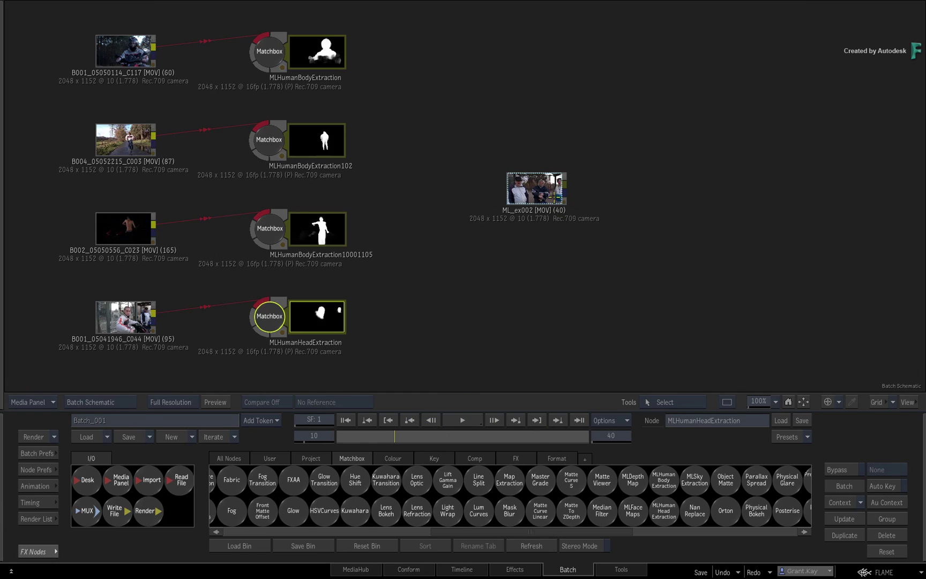
click(535, 193)
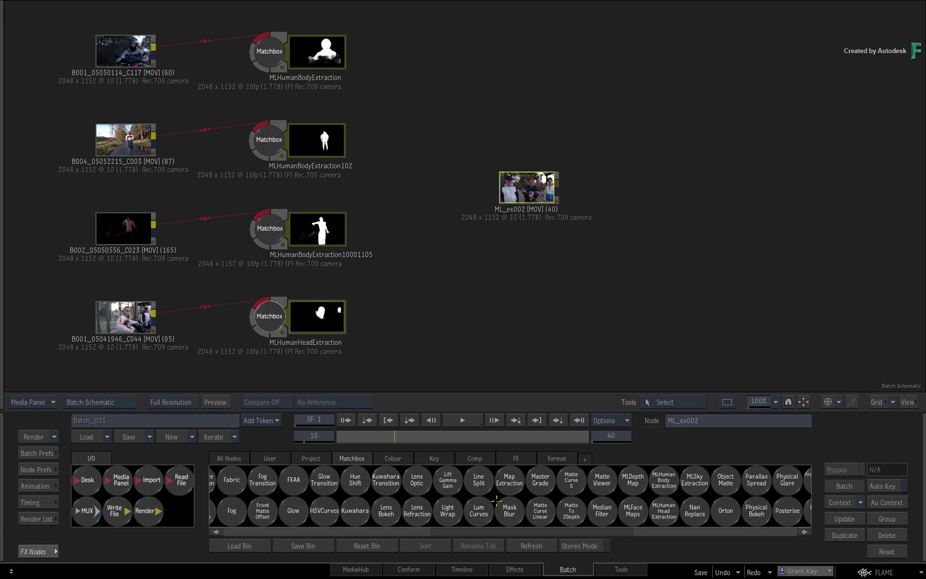
click(235, 458)
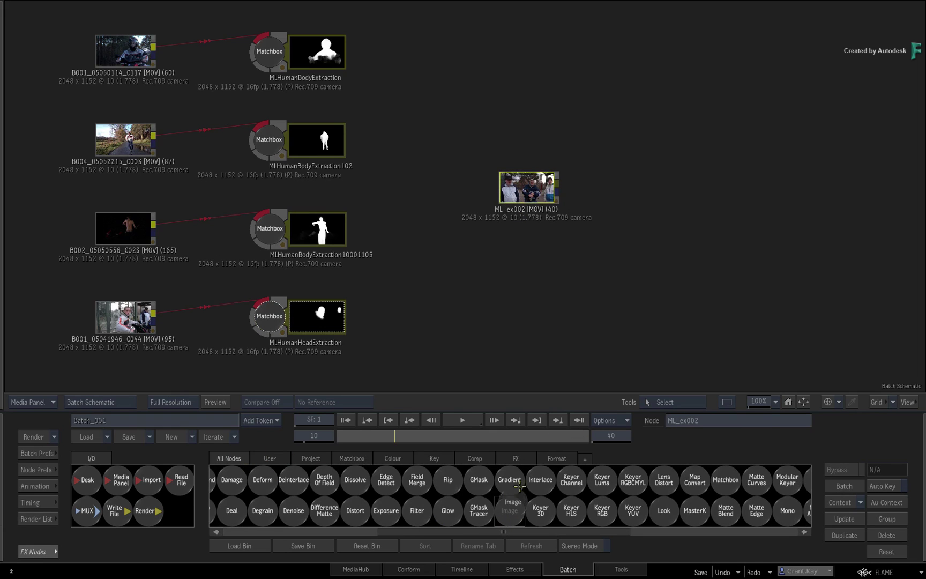
Add an Image node, image85, and open it in a 3-up layout.
drag(509, 510, 688, 184)
key(alt+3)
double_click(683, 194)
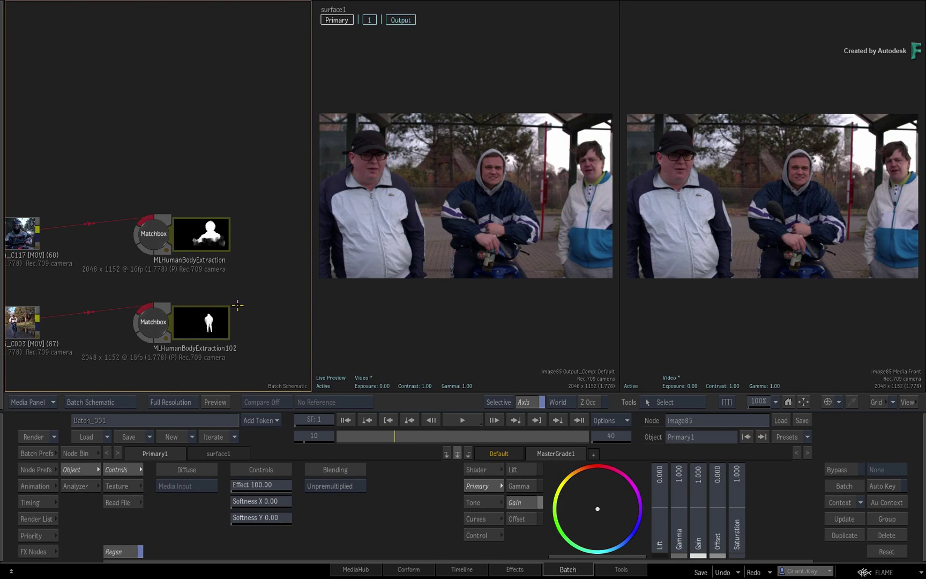
Show the Manager and an enlarged Selective Matte view, play the clip, and select selective50.
key(shift+Escape)
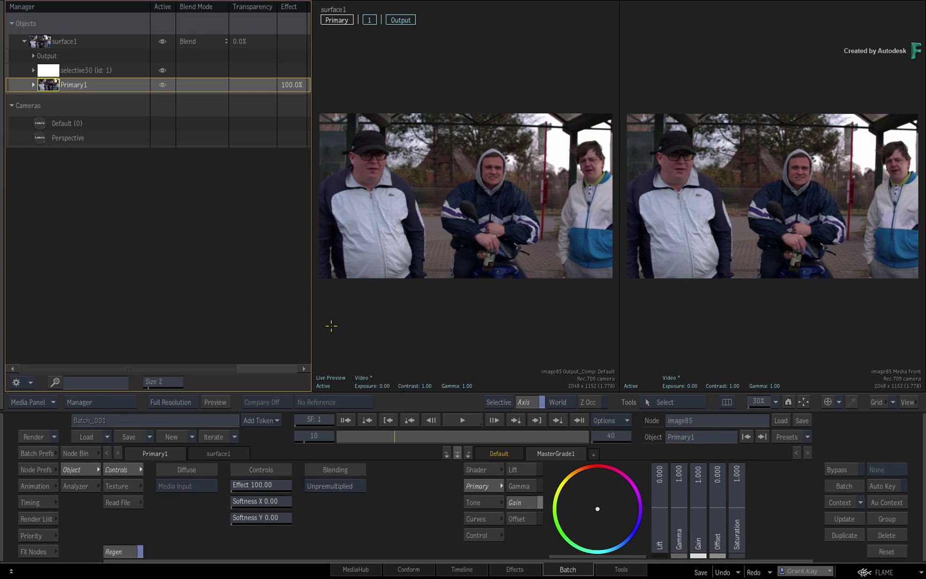
drag(312, 320, 152, 320)
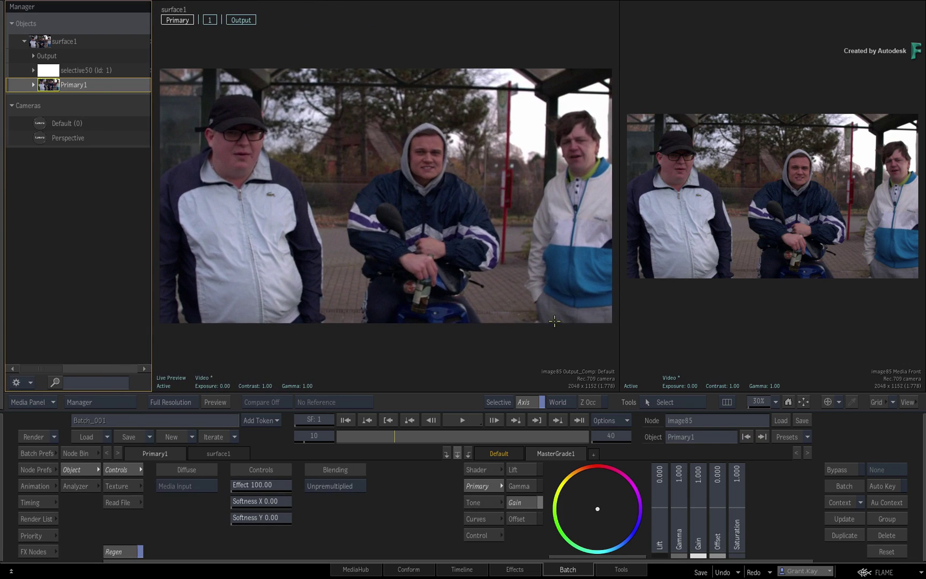
key(F8)
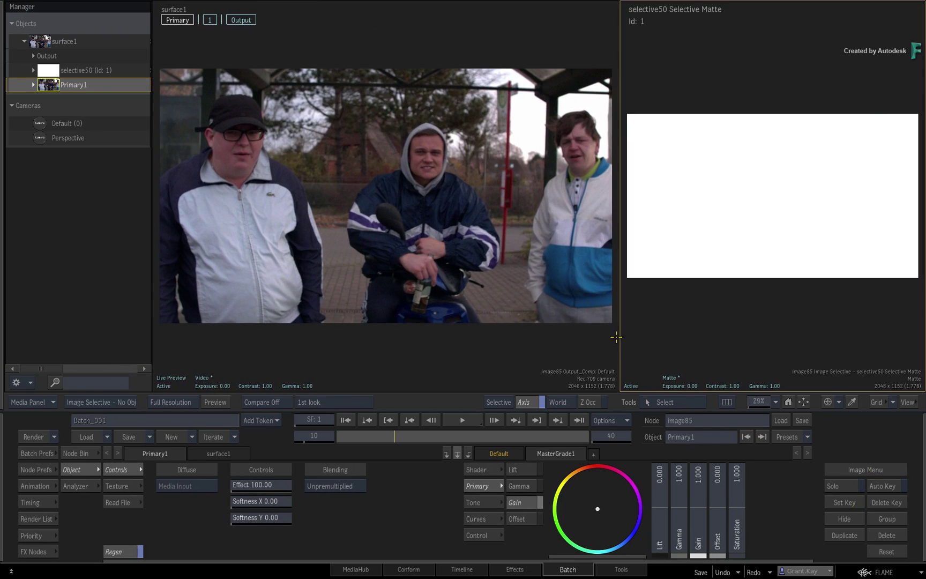
drag(616, 336, 544, 357)
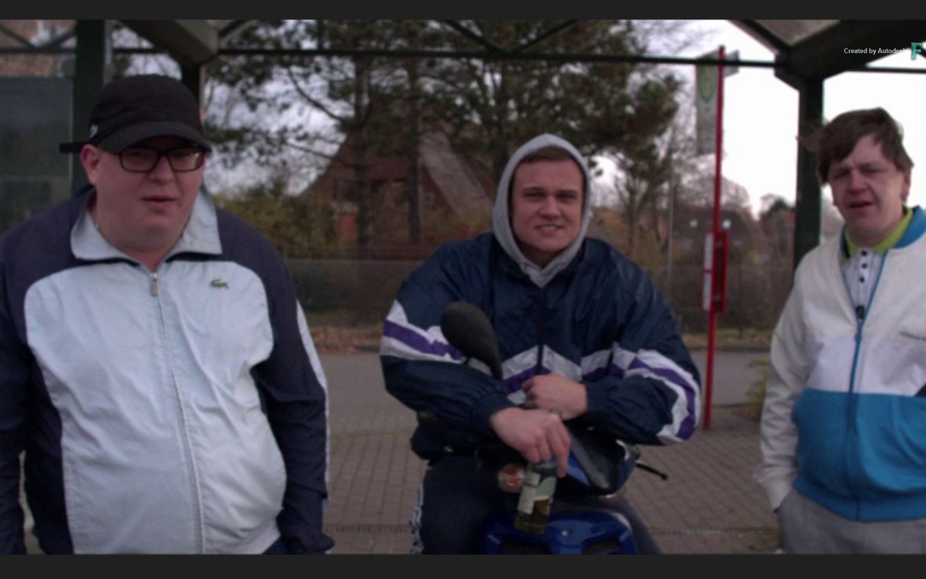
key(space)
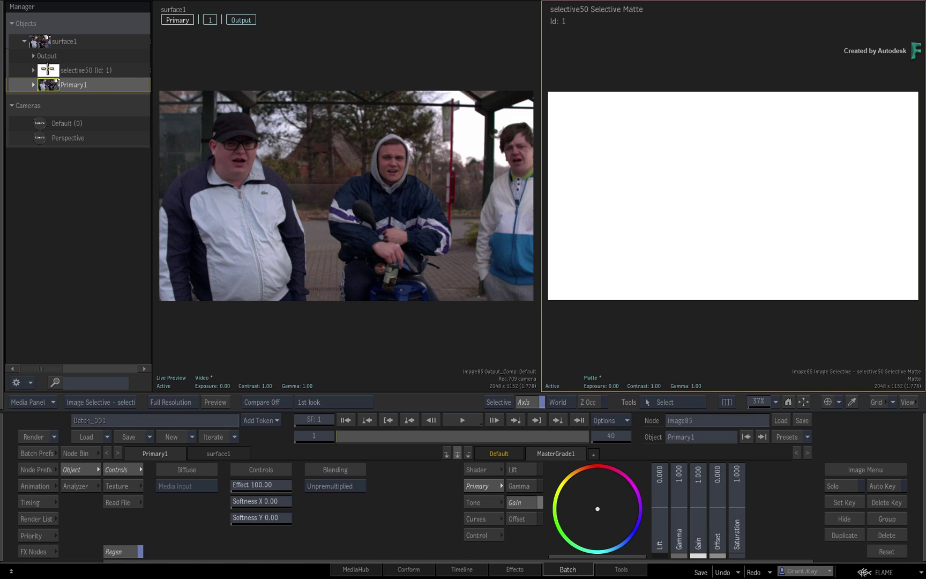
click(47, 72)
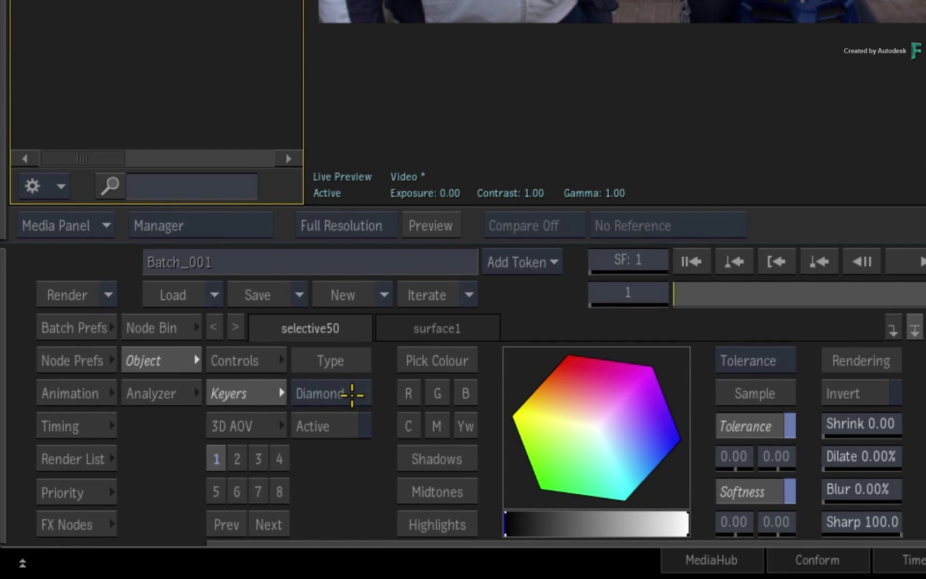
Set image85's selective50 to a Semantic Human Head keyer and scrub to compute the matte.
click(345, 389)
click(318, 339)
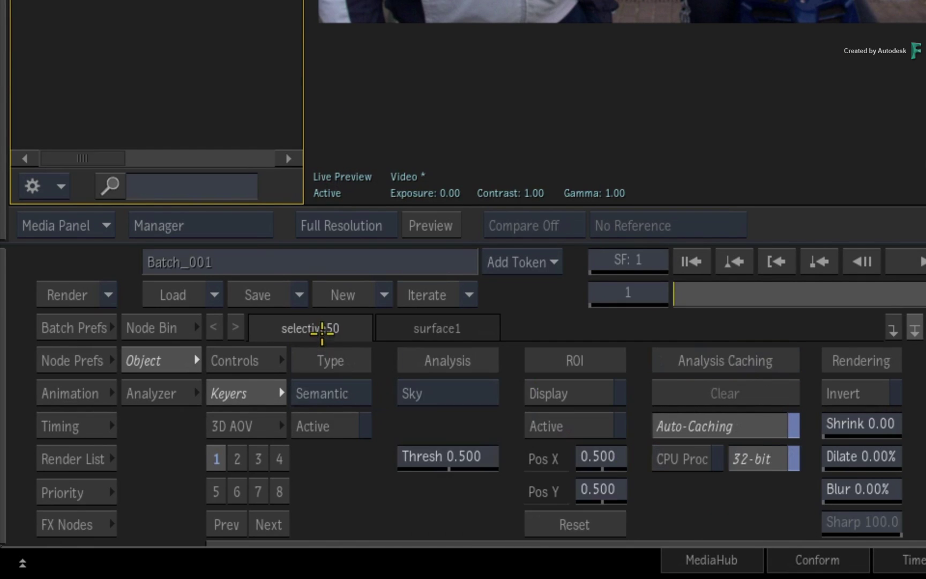
click(472, 394)
click(462, 367)
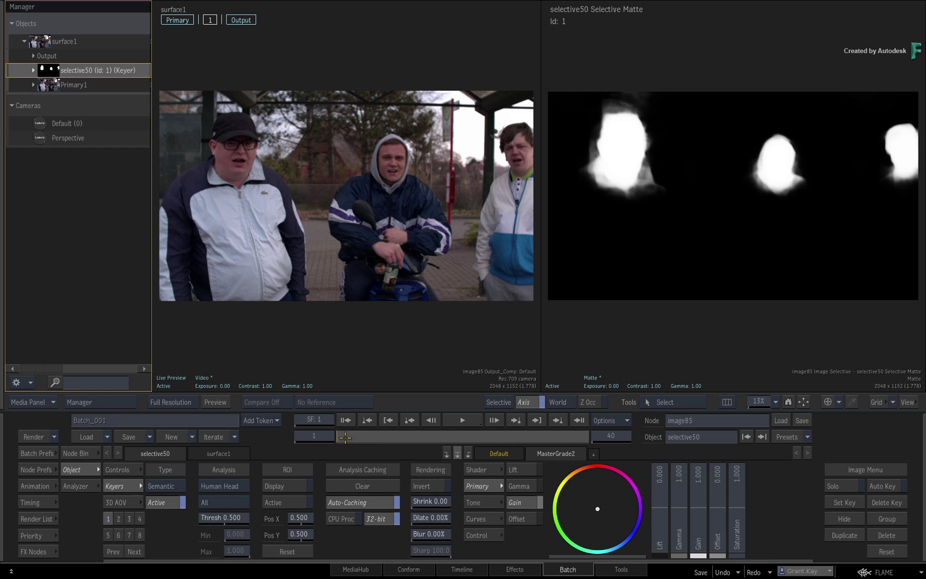
drag(343, 436, 281, 439)
right_click(88, 72)
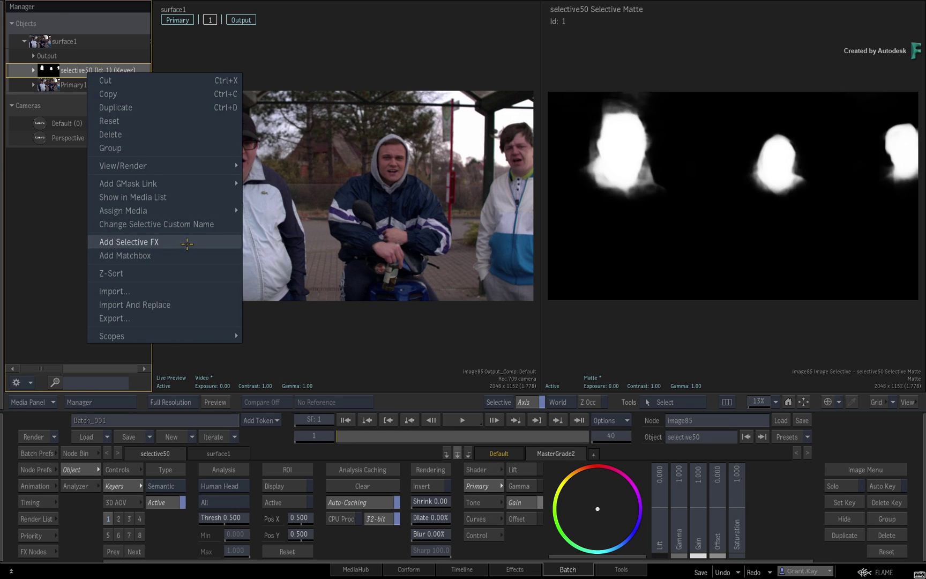
click(187, 243)
double_click(313, 125)
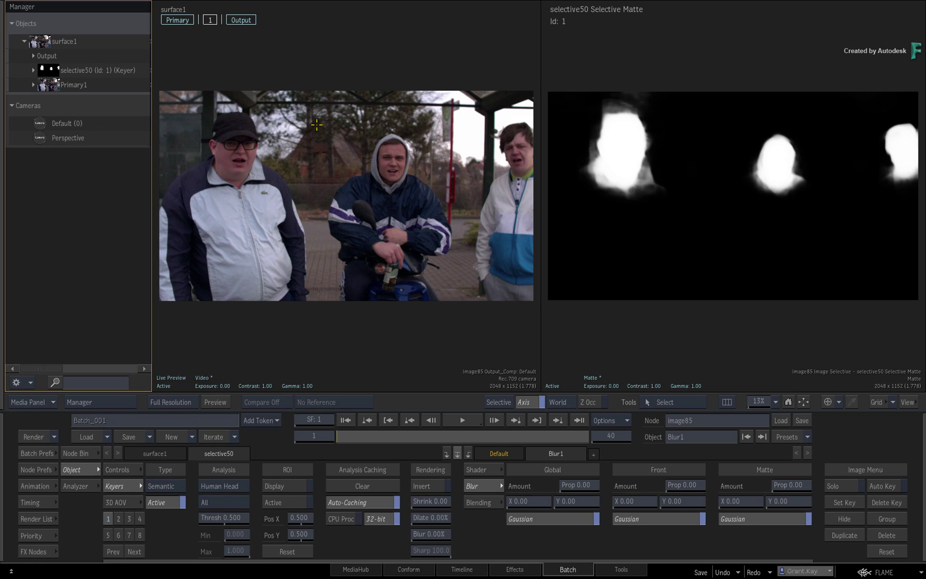
mouse_move(596, 484)
mouse_down()
mouse_move(714, 467)
mouse_move(594, 498)
mouse_up()
drag(429, 533, 822, 469)
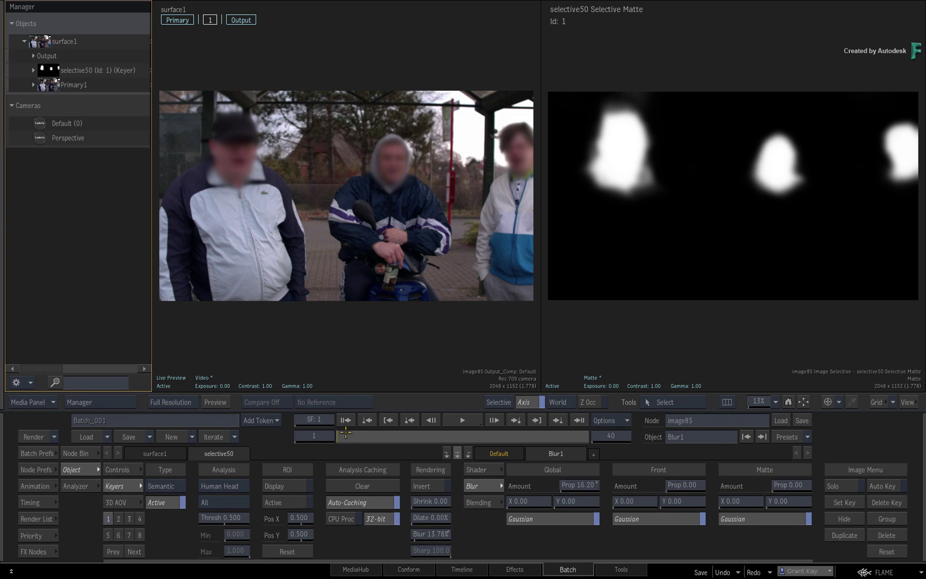
drag(344, 438, 437, 435)
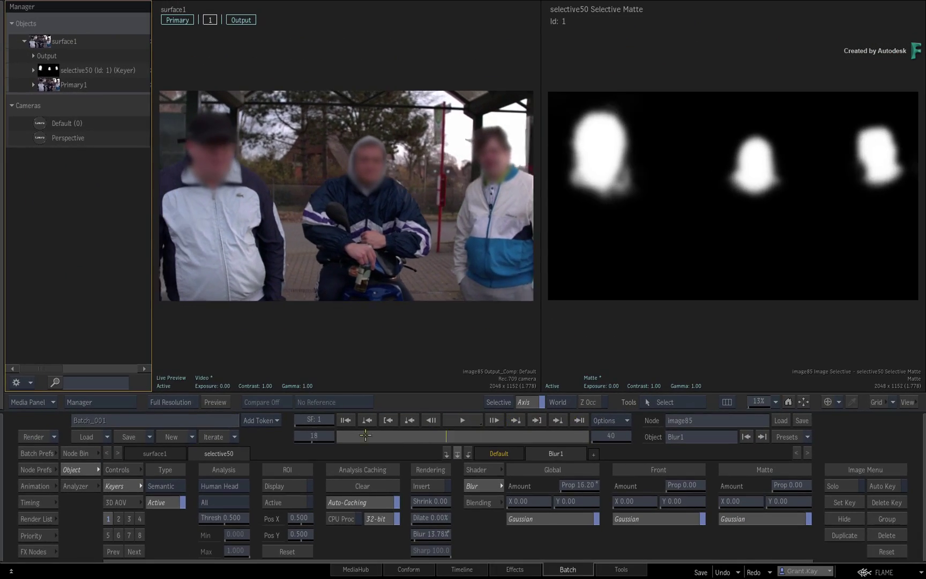
drag(365, 436, 273, 440)
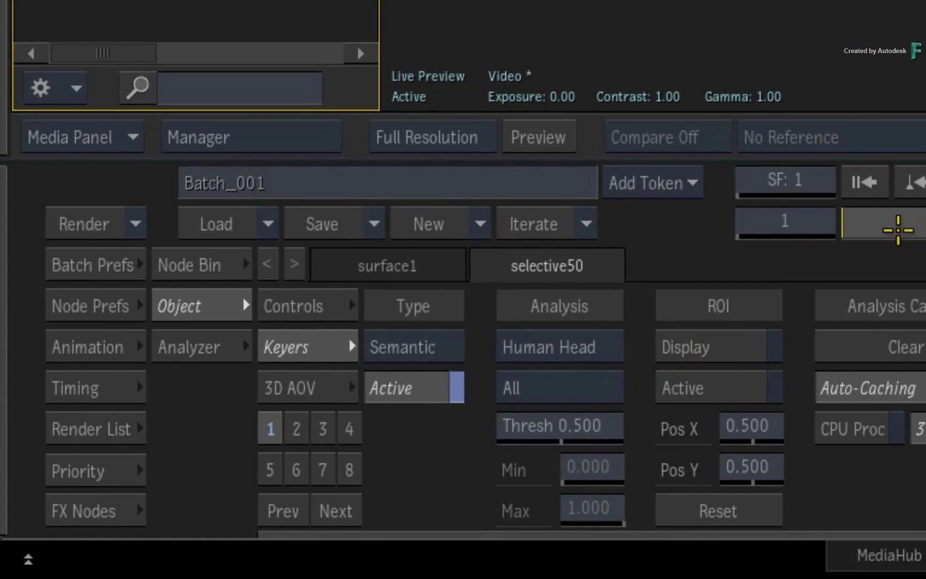
Switch head analysis from All to Selected, raise threshold to 0.6, and place the selection on the hooded man's face.
drag(898, 230, 612, 225)
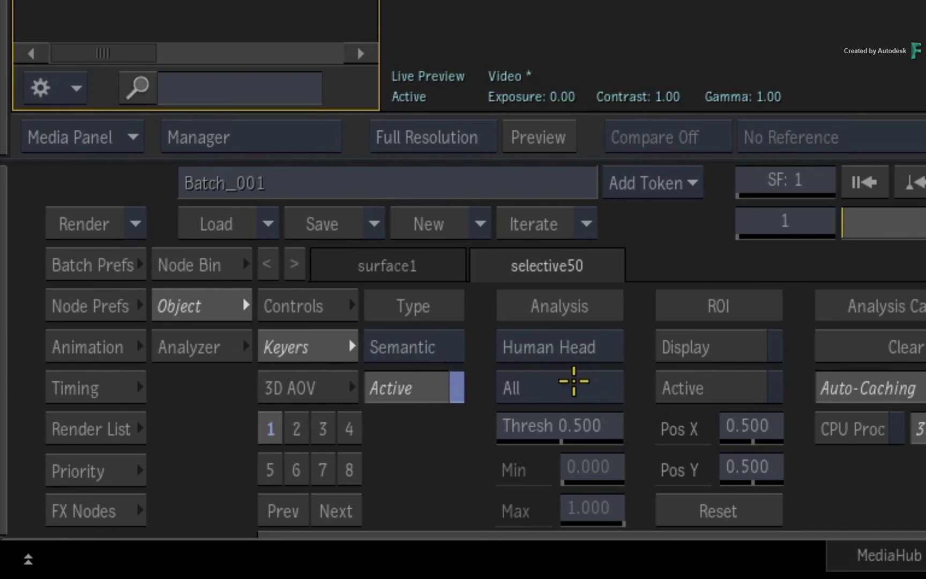
click(573, 384)
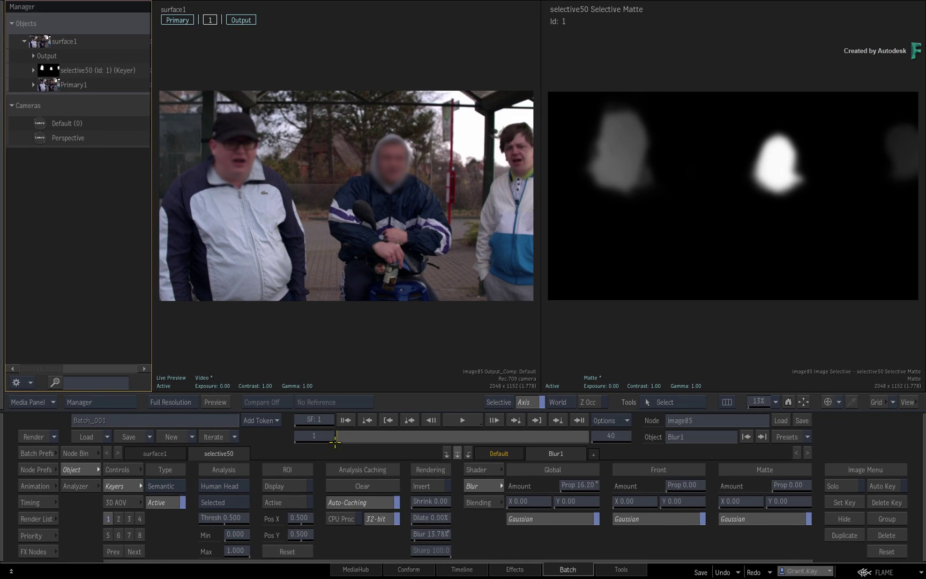
drag(846, 230, 925, 210)
drag(384, 430, 257, 443)
drag(244, 517, 254, 536)
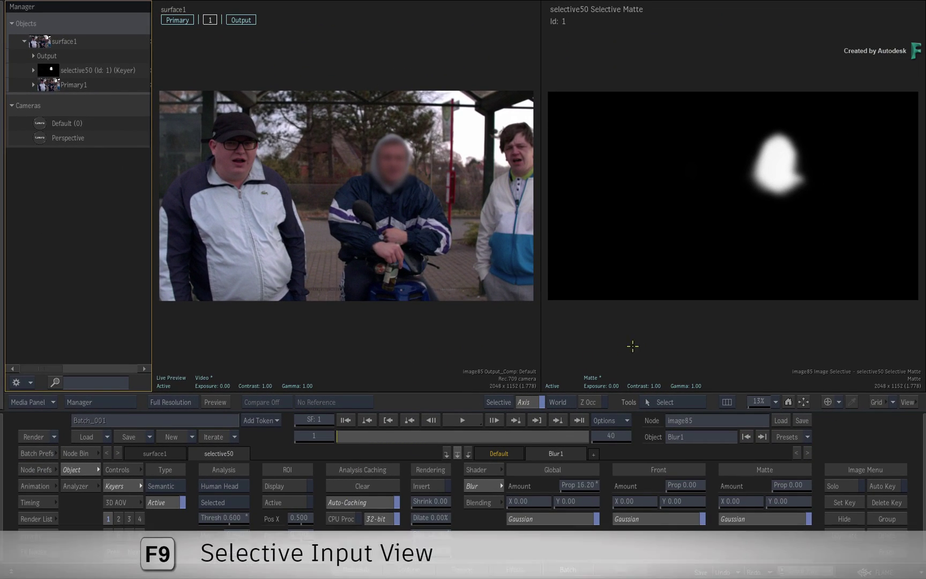
key(F9)
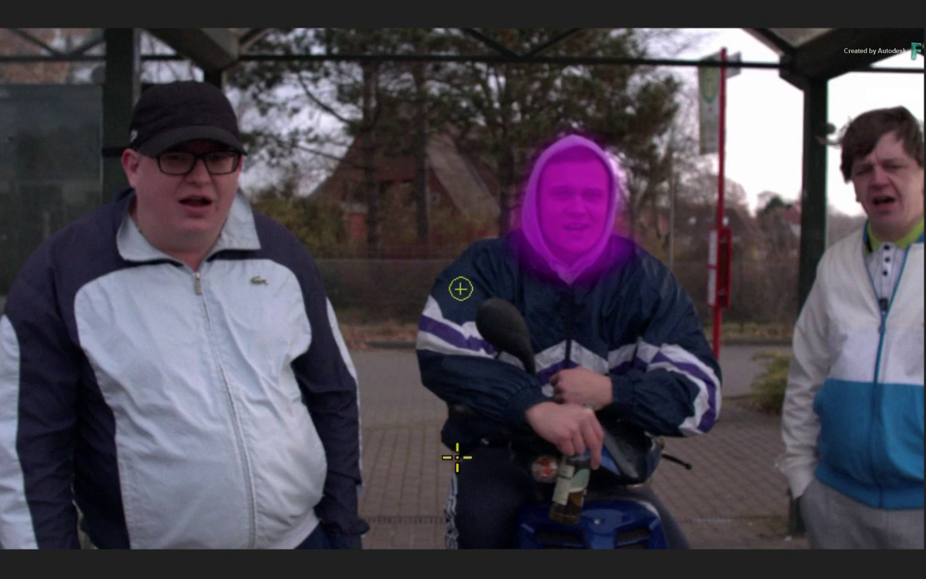
drag(461, 289, 482, 211)
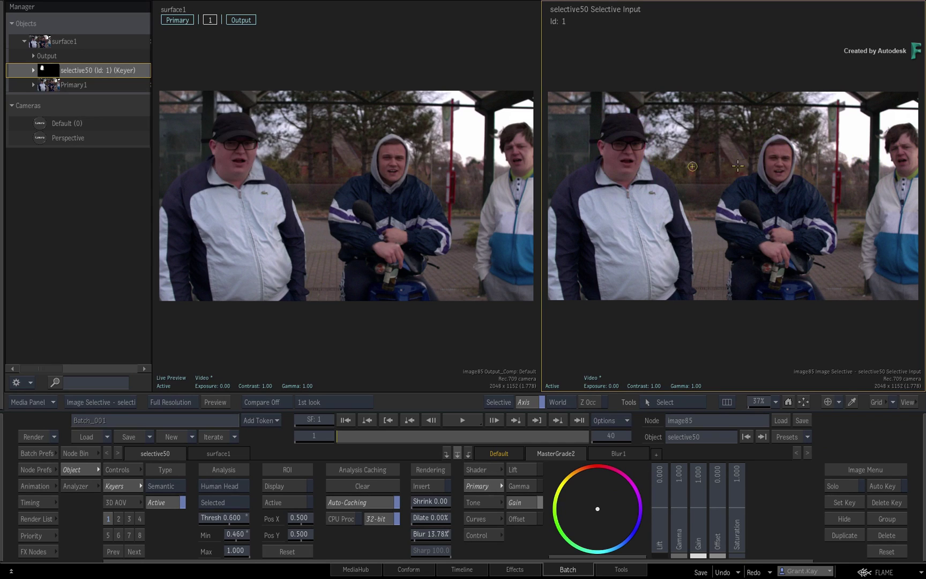
With Auto Key on, settle the head selection on the hooded middle man's face at frame 1.
drag(737, 166, 778, 165)
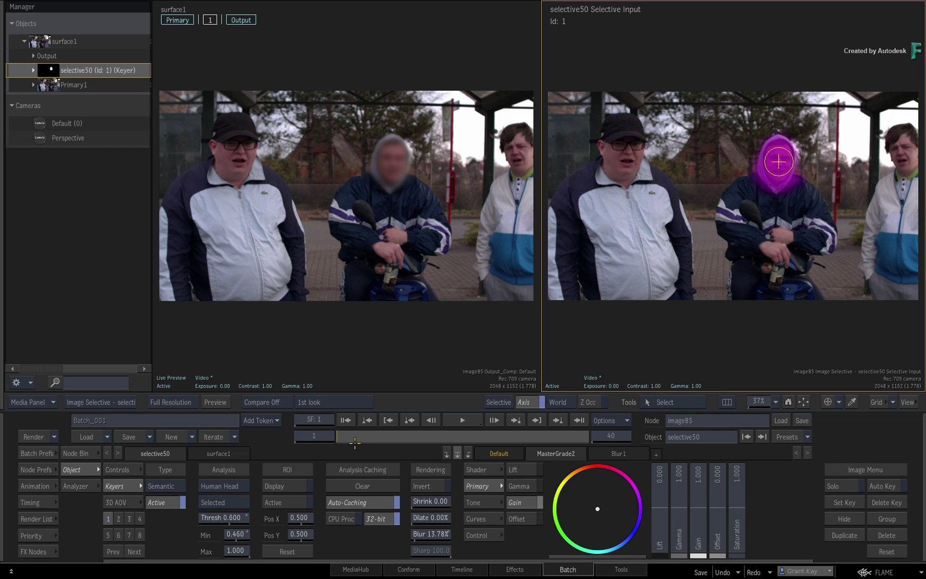
drag(348, 438, 202, 454)
click(879, 488)
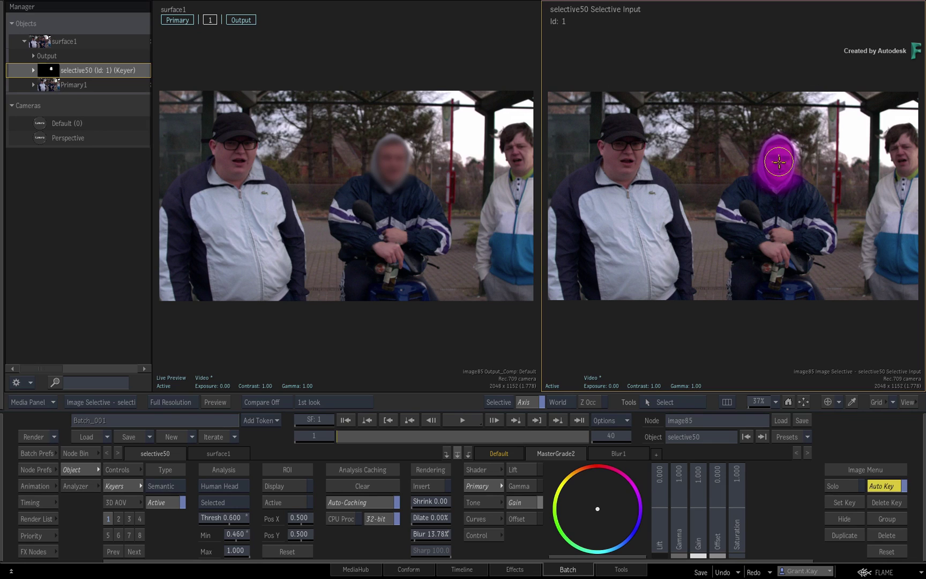
drag(778, 162, 779, 163)
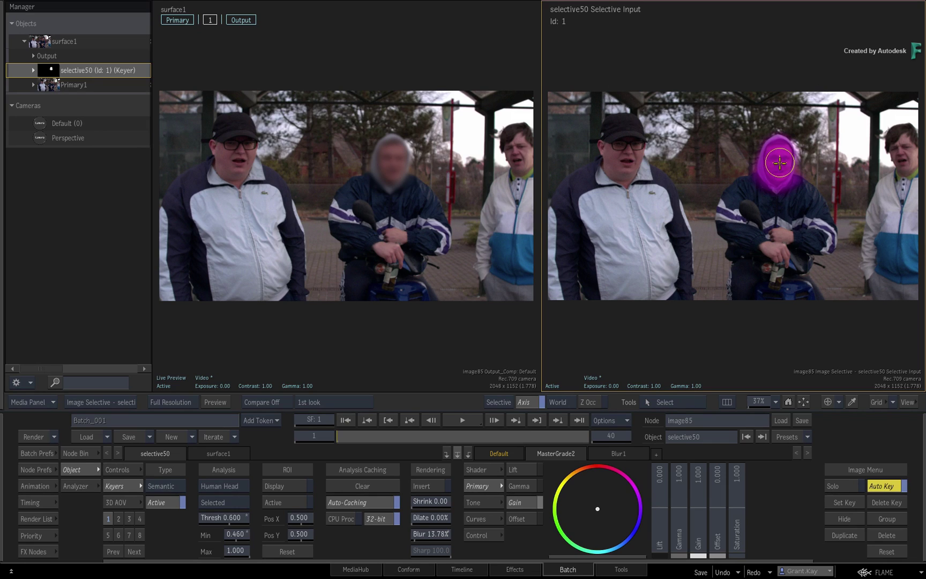
Key the selection on his face at frame 40, turn Auto Key off, and open Animation from frame 1.
click(580, 420)
click(726, 157)
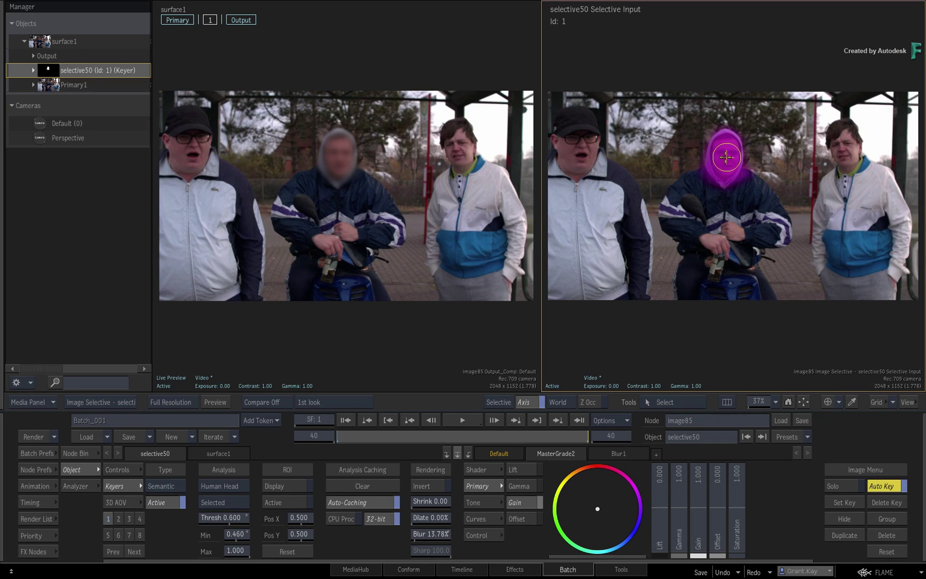
click(881, 485)
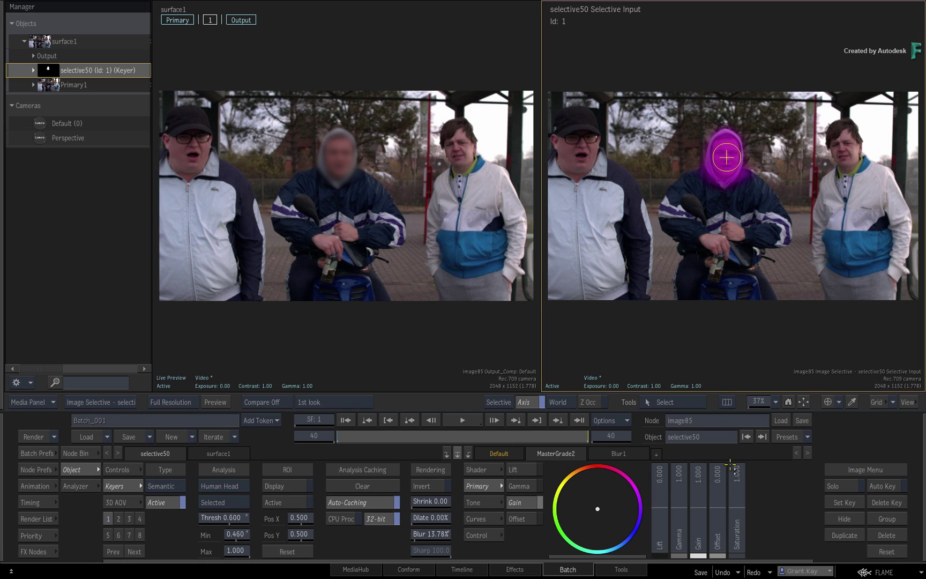
drag(590, 437, 291, 445)
click(35, 485)
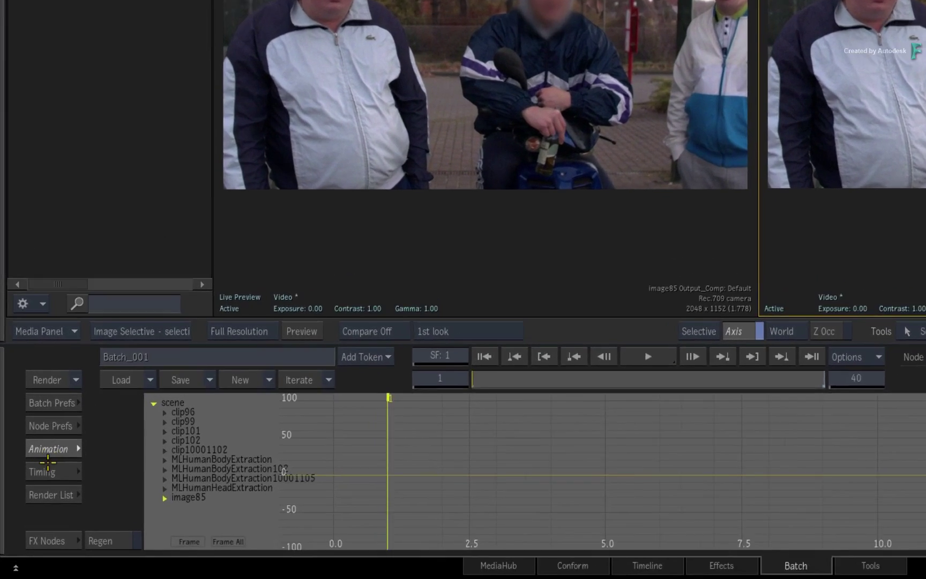
Focus the curve view on the semantic keyer's position channels.
key(shift+Tab)
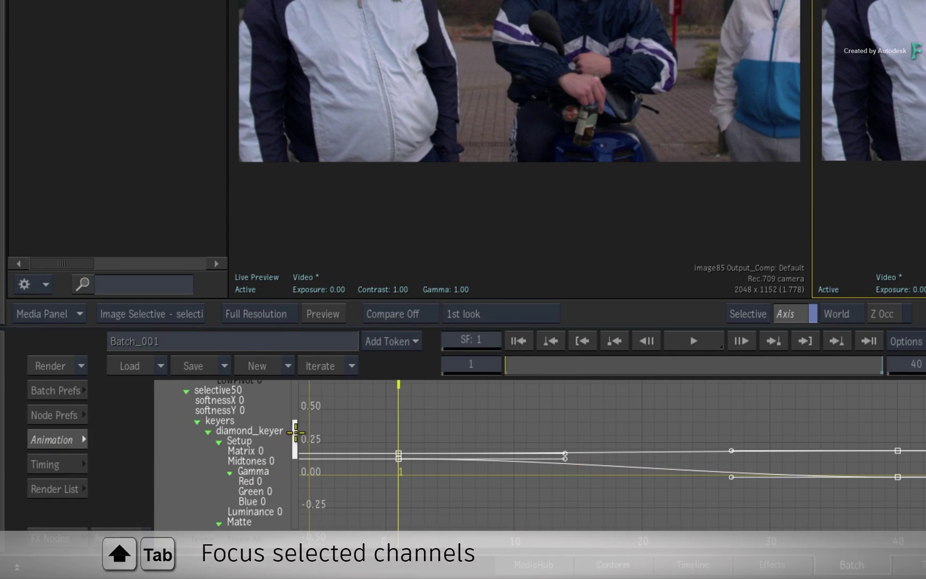
drag(206, 497, 183, 387)
drag(188, 476, 183, 414)
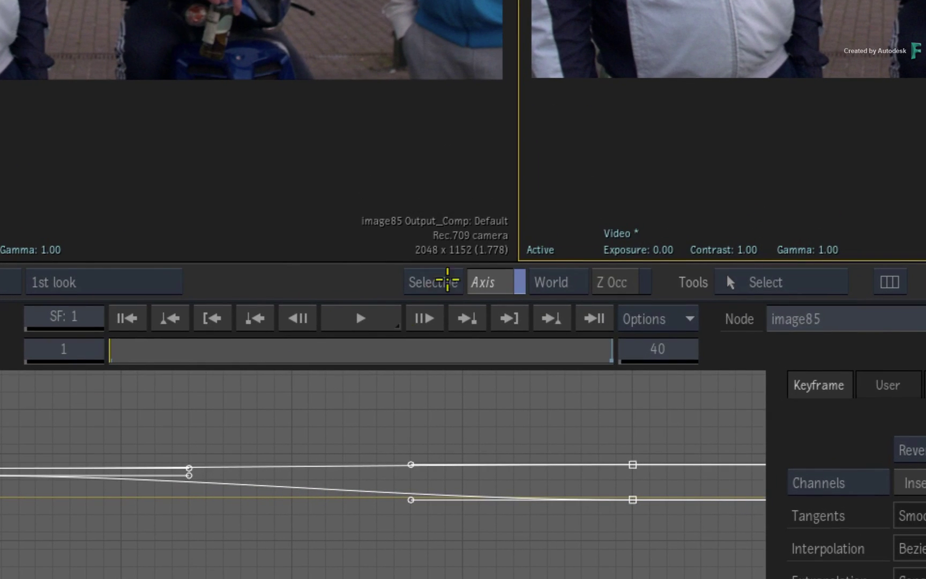
Set the Selective viewer icons to Icons On and bring up the output viewer's add-objects menu.
click(435, 281)
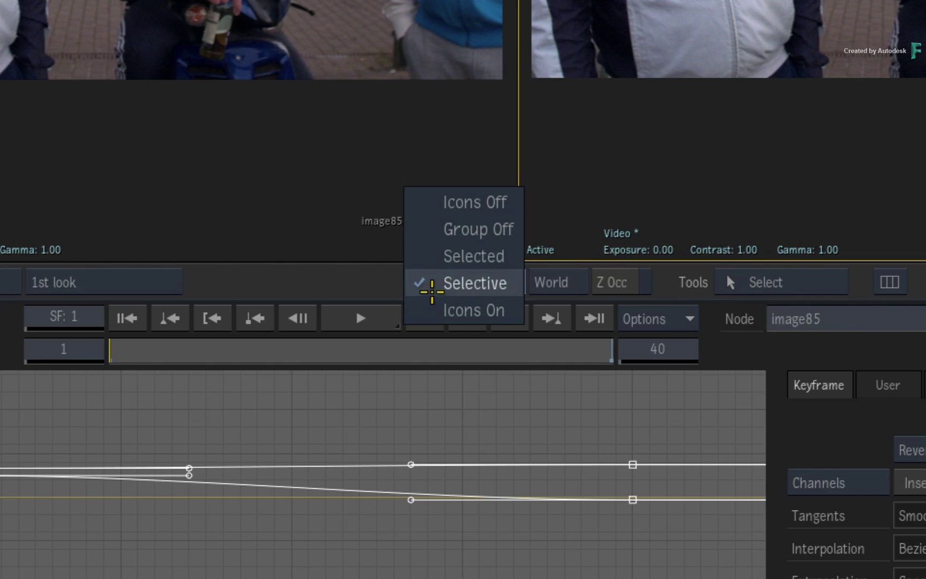
click(429, 310)
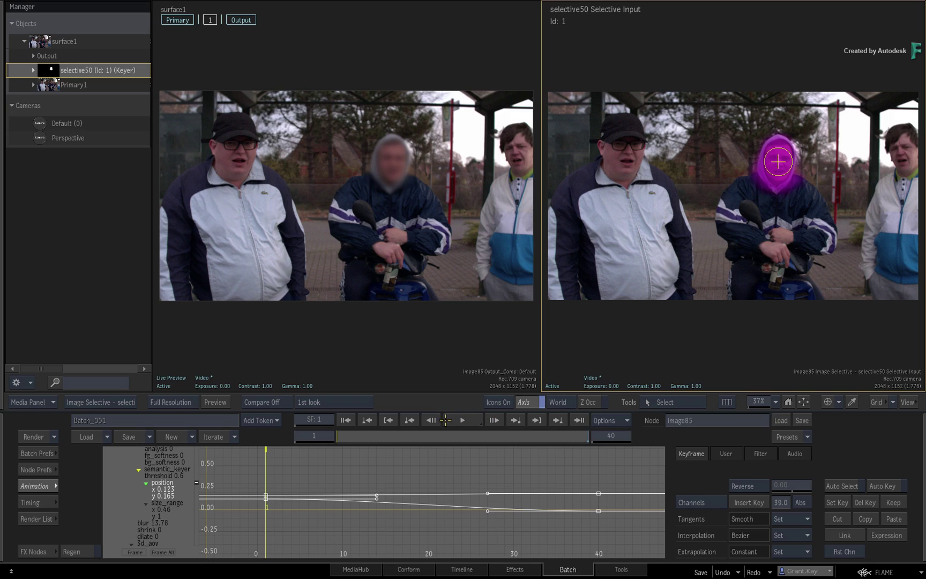
click(400, 356)
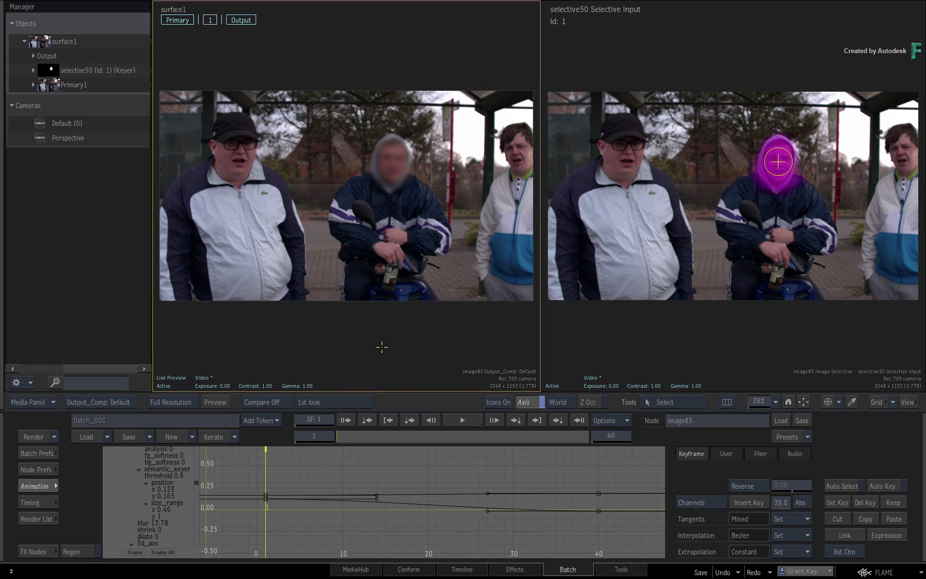
right_click(382, 347)
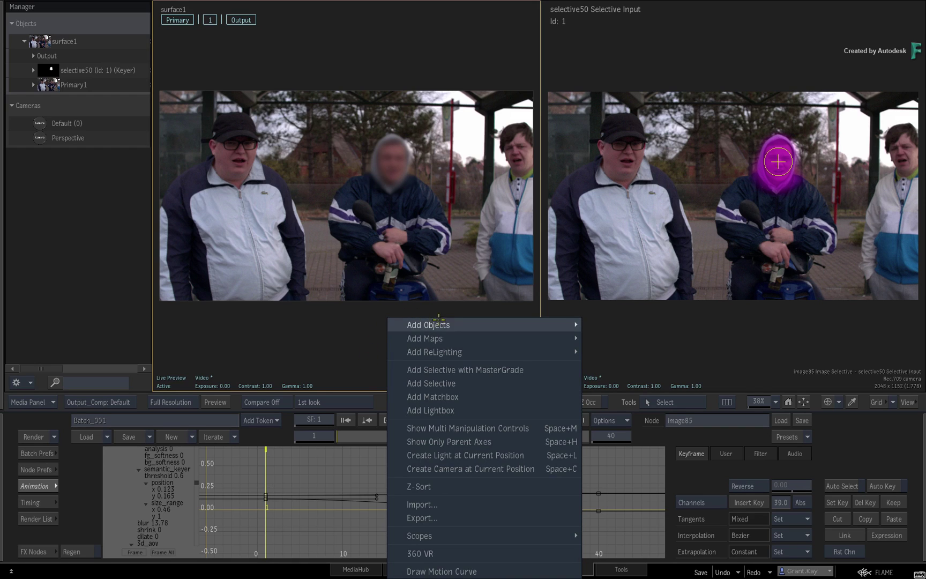
Add an Axis, place it on the hooded man's chest, and show its Tracking options.
mouse_move(461, 324)
click(595, 339)
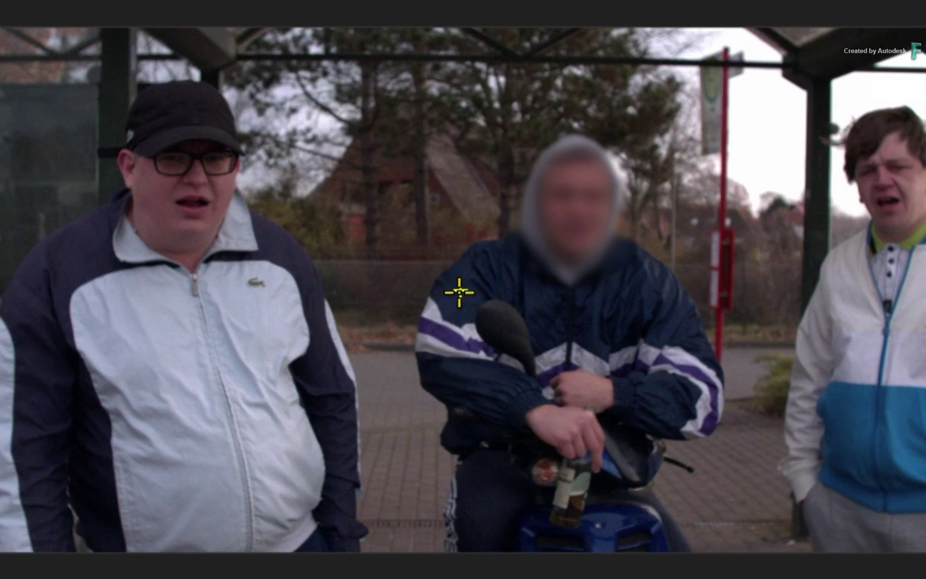
click(459, 292)
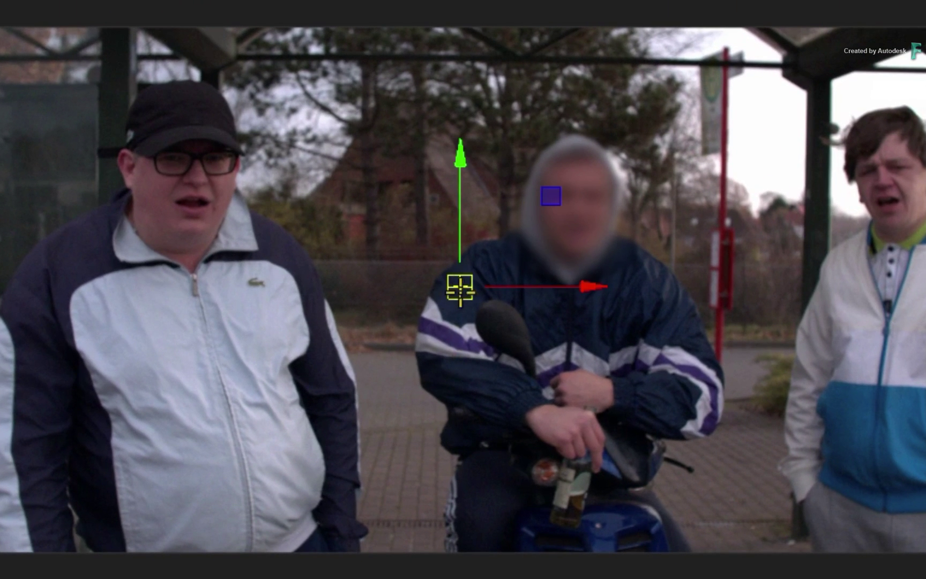
drag(460, 290, 380, 416)
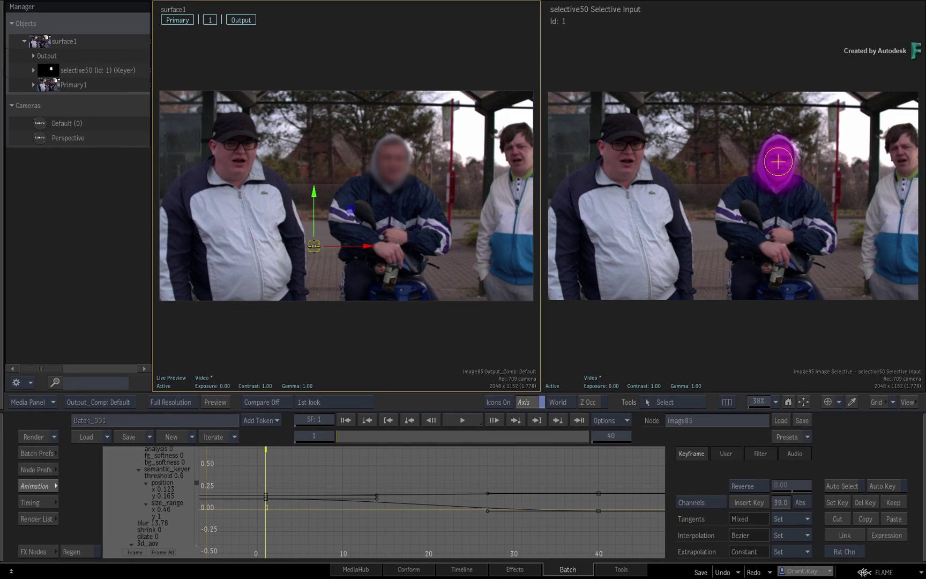
drag(314, 246, 348, 229)
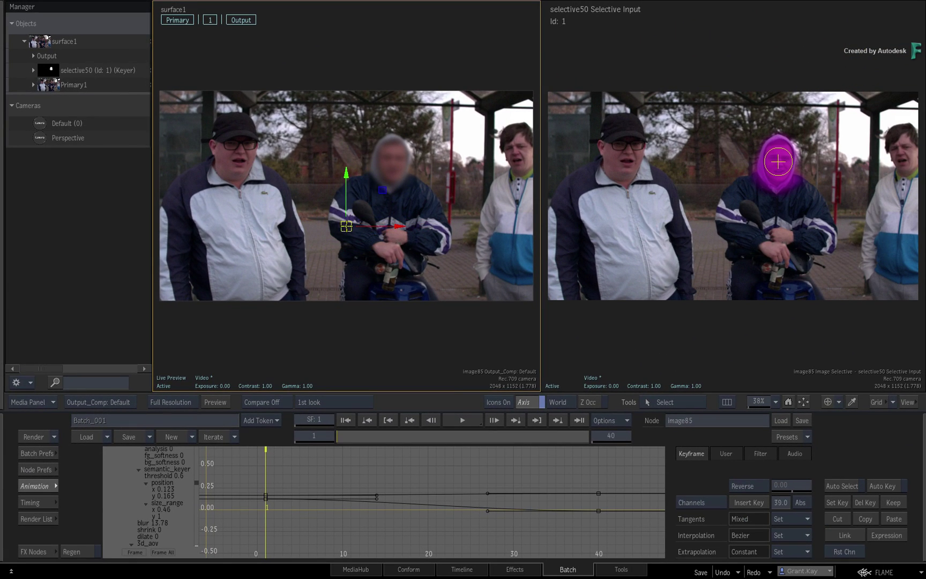
click(346, 226)
click(121, 486)
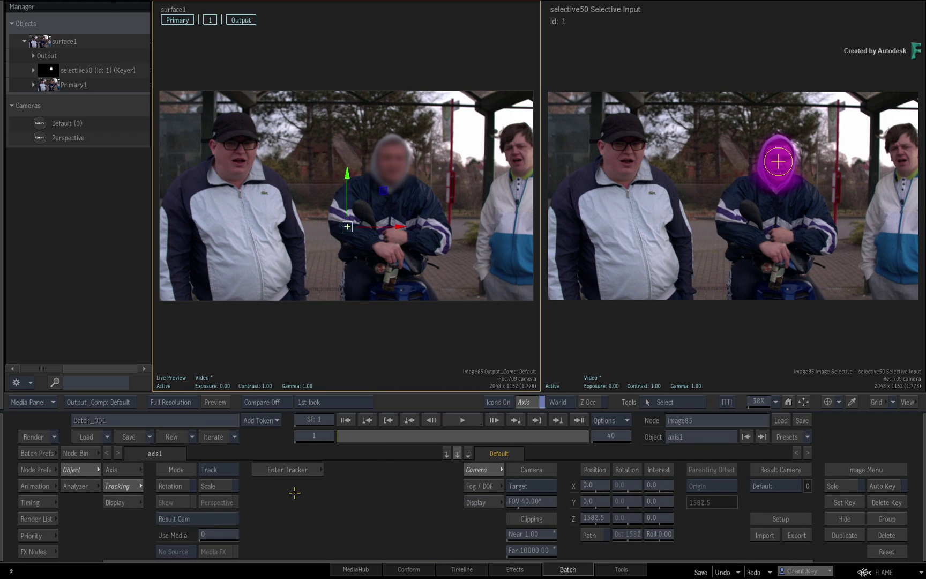
Track the hooded man's face through all 40 frames, then return to compositing and review the axis.
click(290, 469)
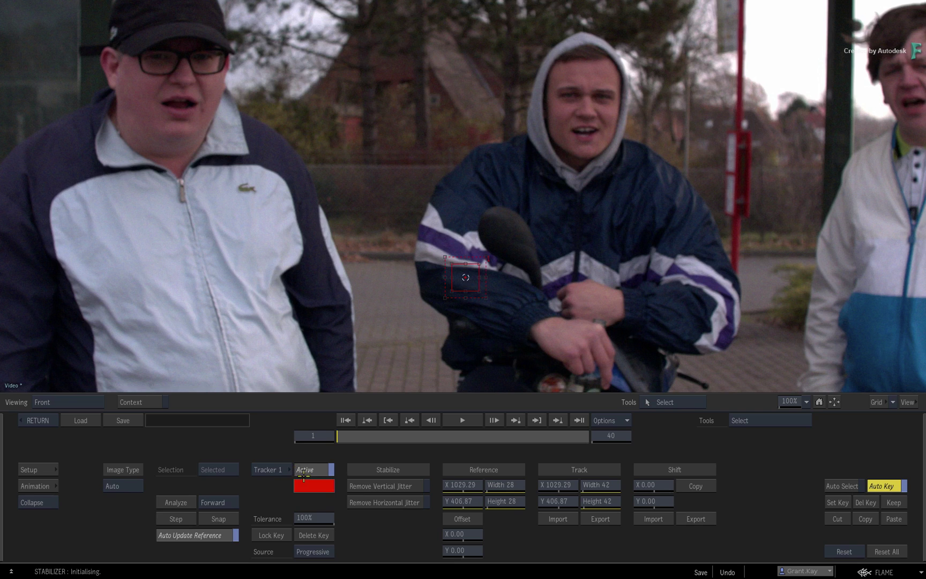
drag(465, 277, 586, 95)
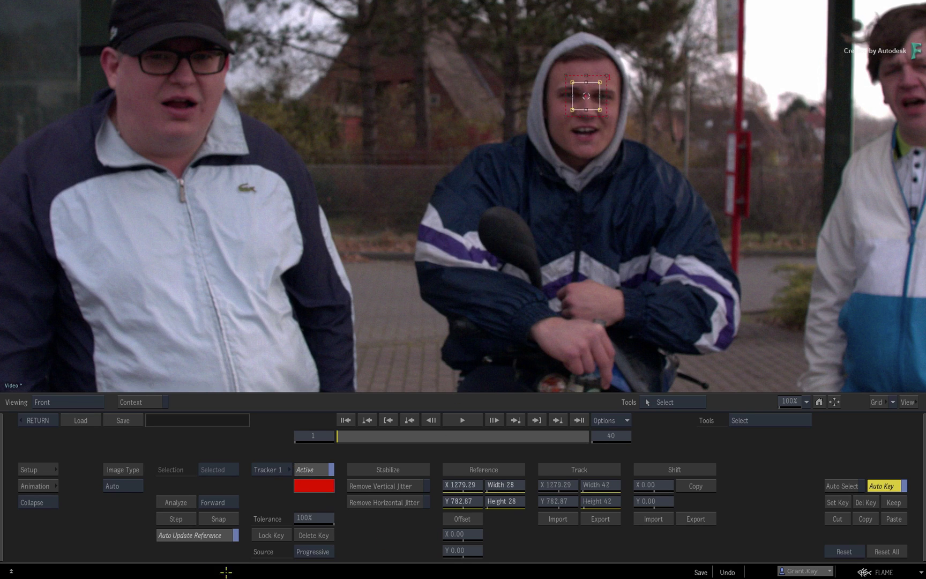
click(174, 502)
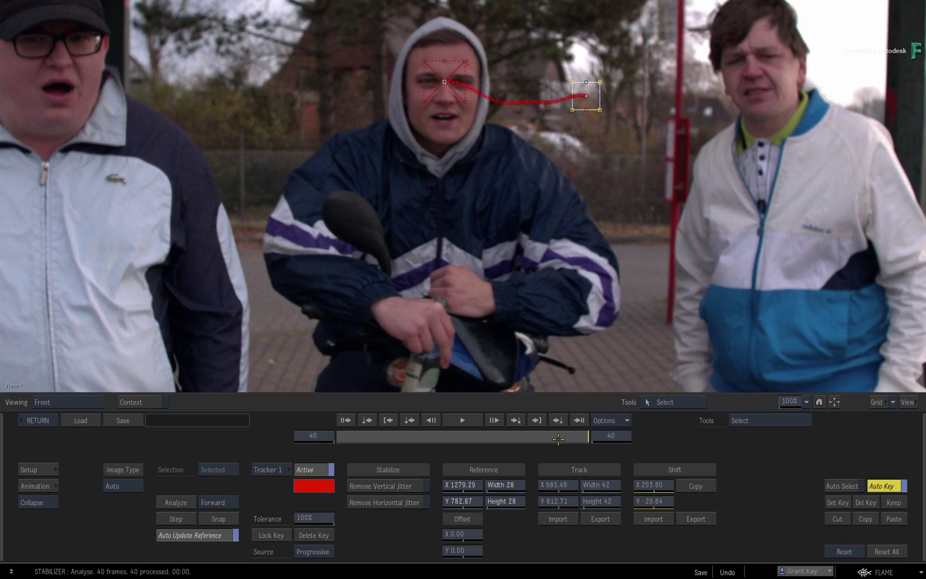
drag(558, 438, 55, 448)
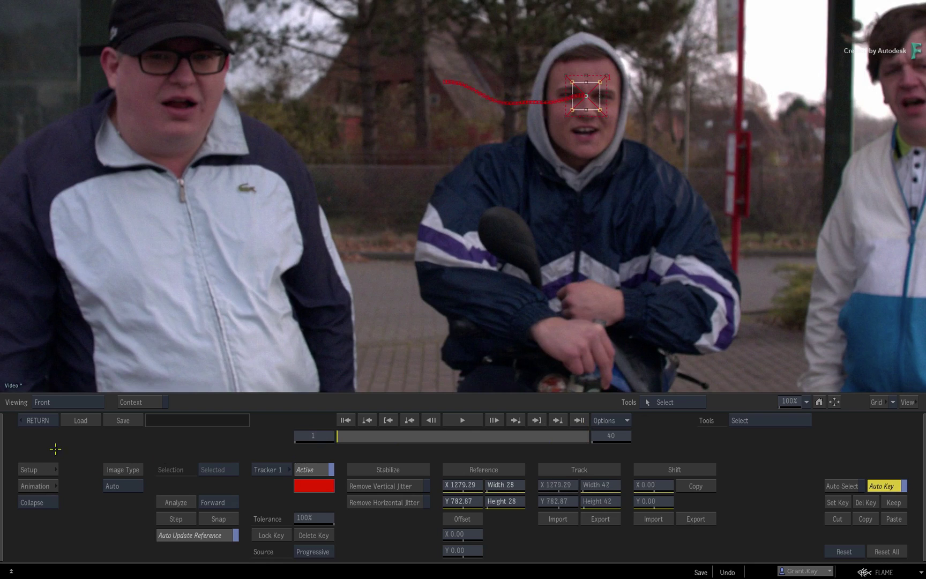
click(40, 418)
drag(338, 442, 592, 398)
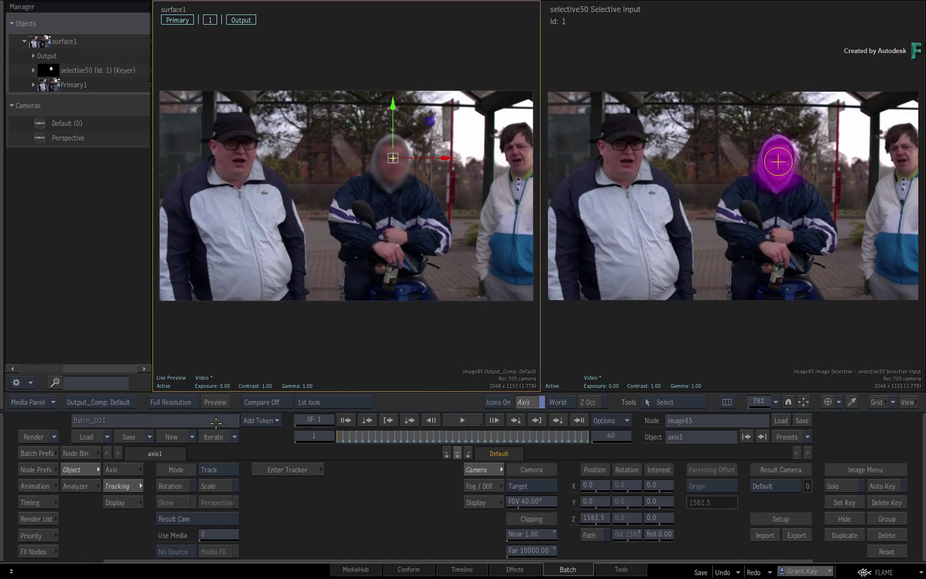
Copy axis1's Position X channel and link it to the semantic keyer's position x.
click(135, 468)
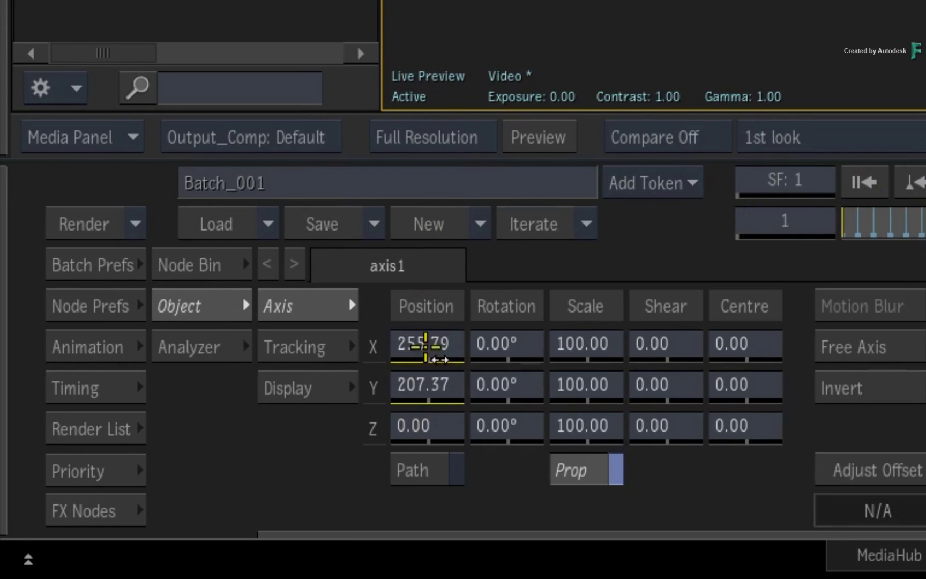
right_click(421, 346)
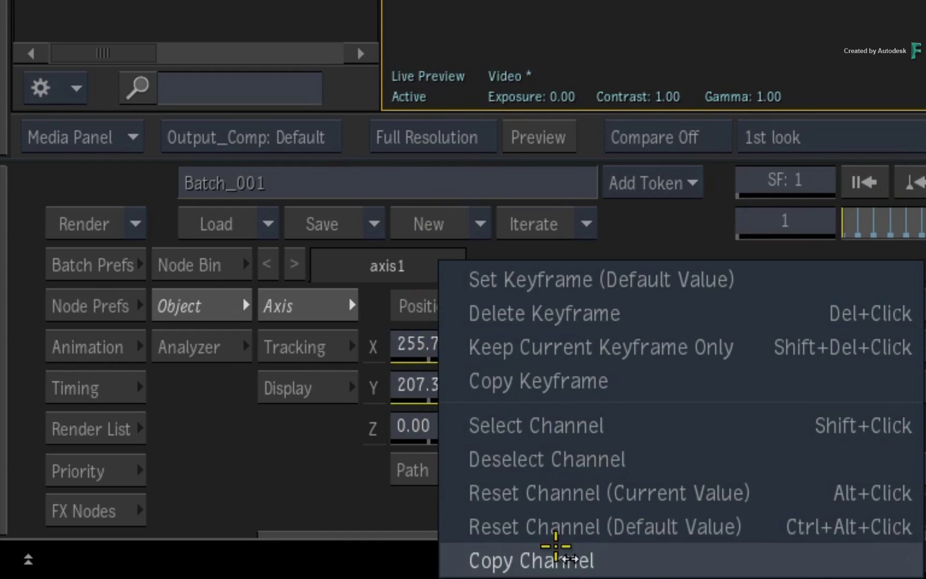
click(554, 558)
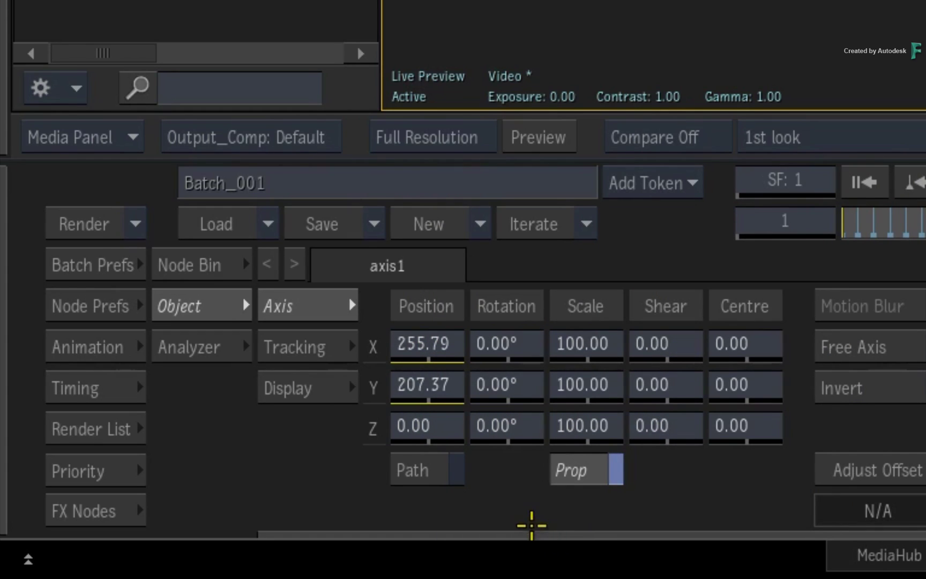
click(94, 357)
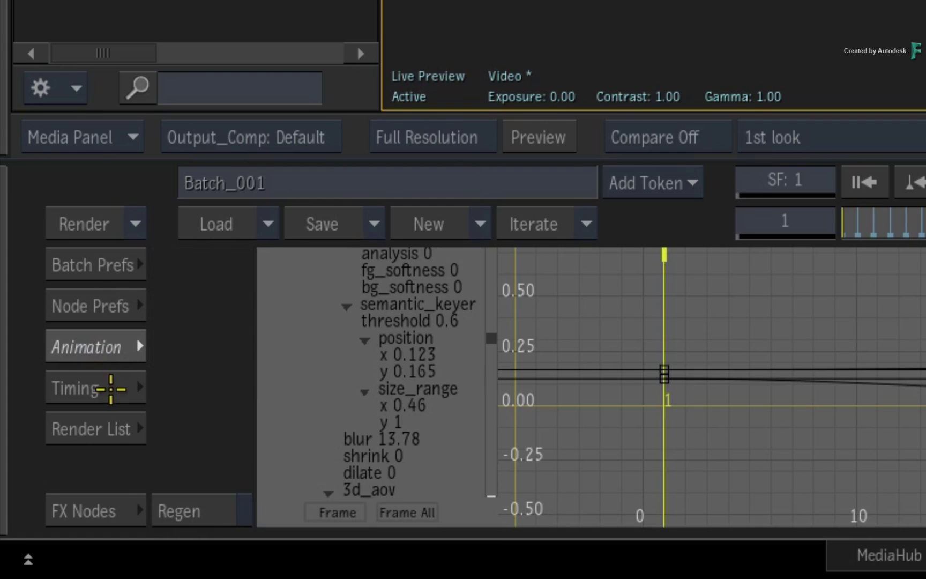
click(383, 355)
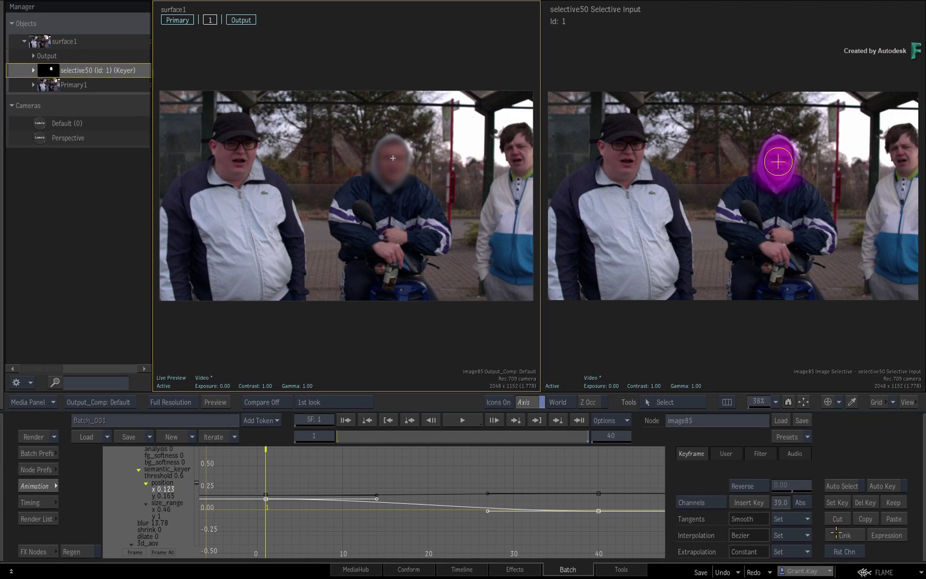
click(836, 533)
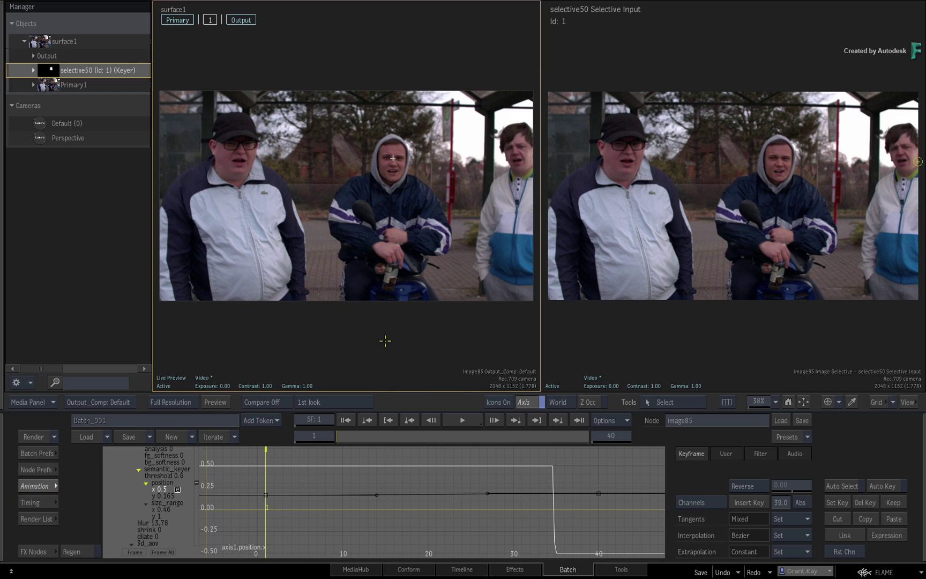
Copy axis1's Position Y channel and paste-link it onto the keyer's position y.
click(393, 156)
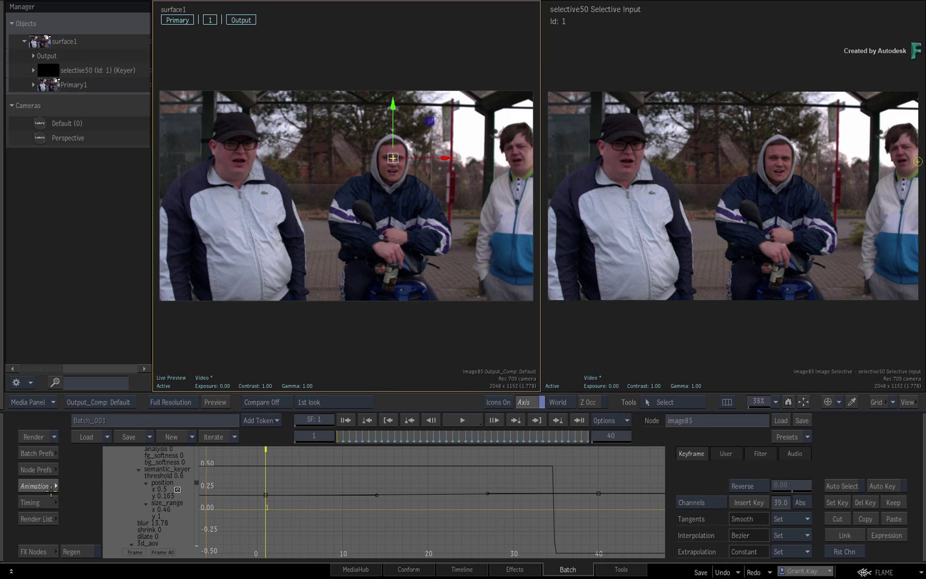
click(44, 486)
right_click(176, 502)
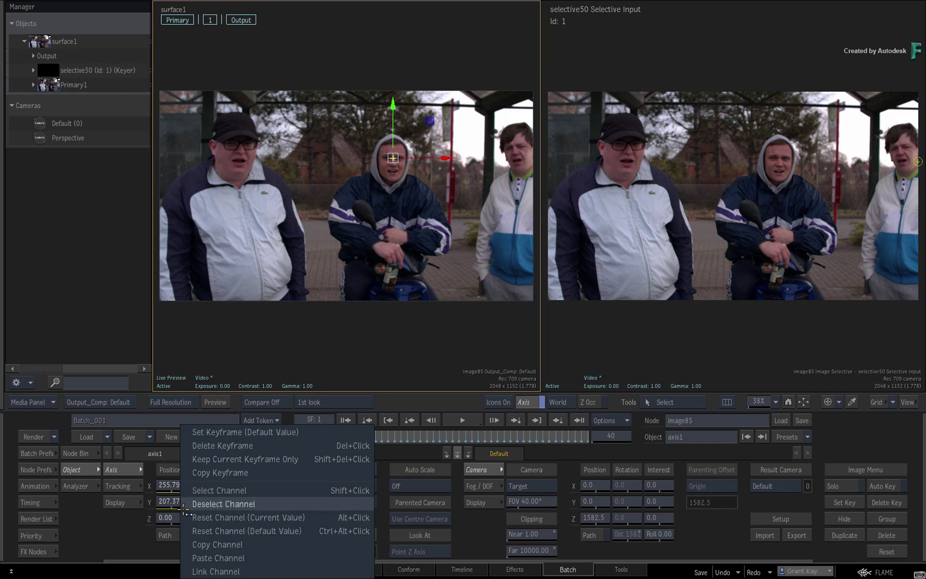
click(219, 545)
click(36, 485)
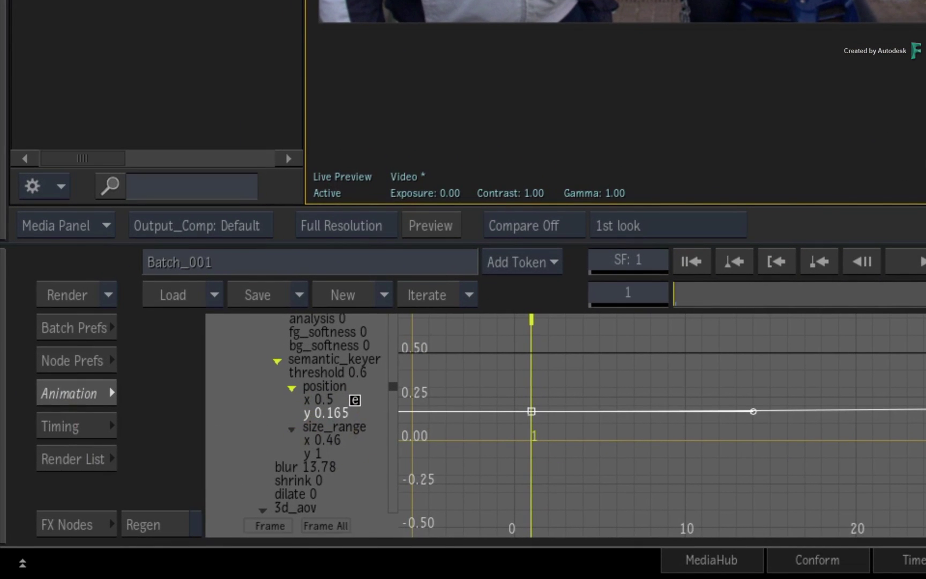
key(ctrl+shift+v)
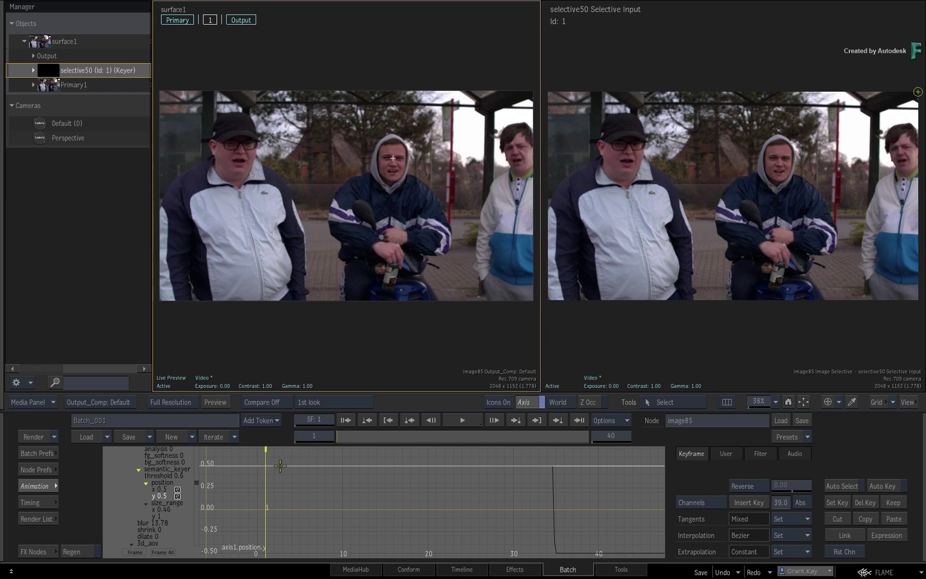
Show both position curves, step through frames to check the link, and select position x.
click(160, 481)
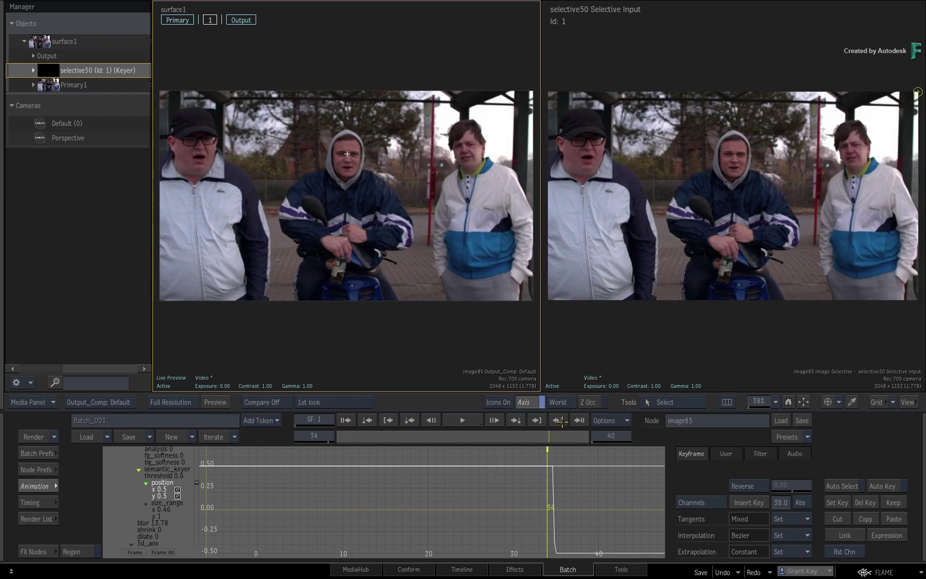
mouse_move(561, 421)
mouse_down()
mouse_move(516, 426)
mouse_move(556, 430)
mouse_move(433, 431)
mouse_move(274, 457)
mouse_up()
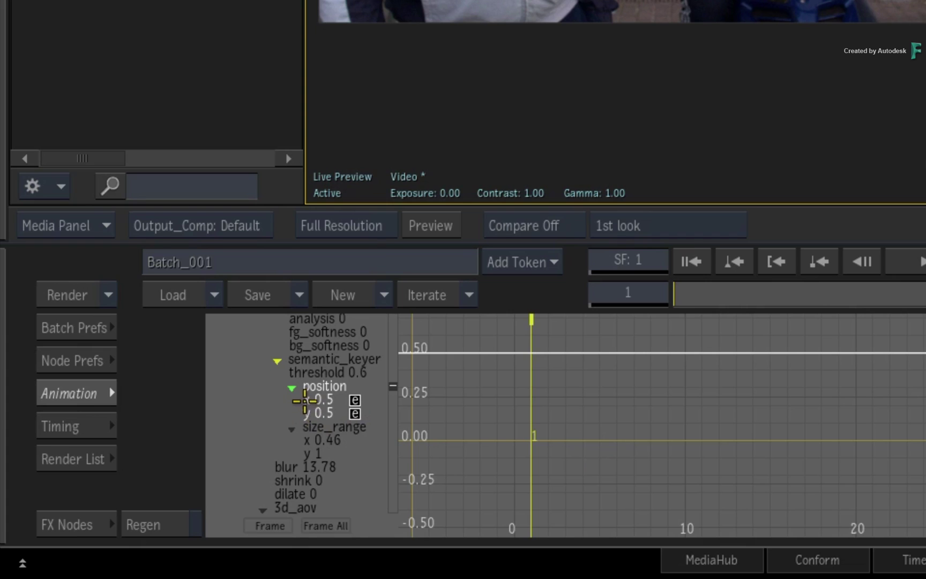
click(304, 400)
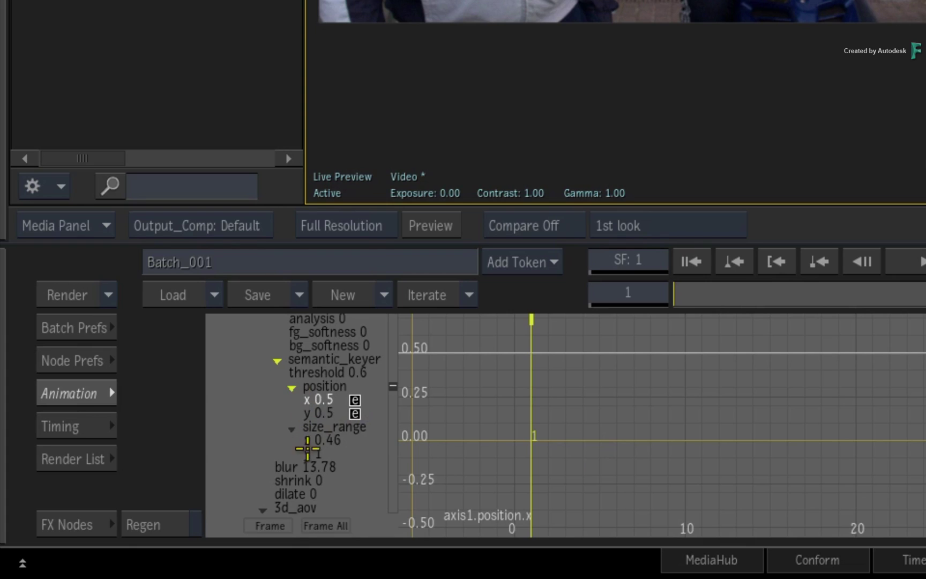
Append /1920 to the position x expression and /1080 to the position y expression.
key(bracketright)
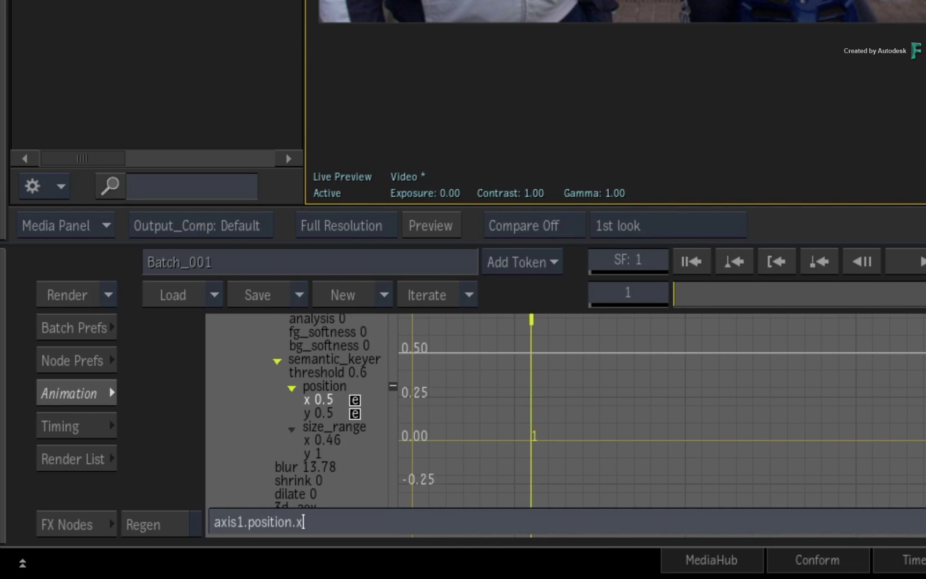
text(/1920)
key(Return)
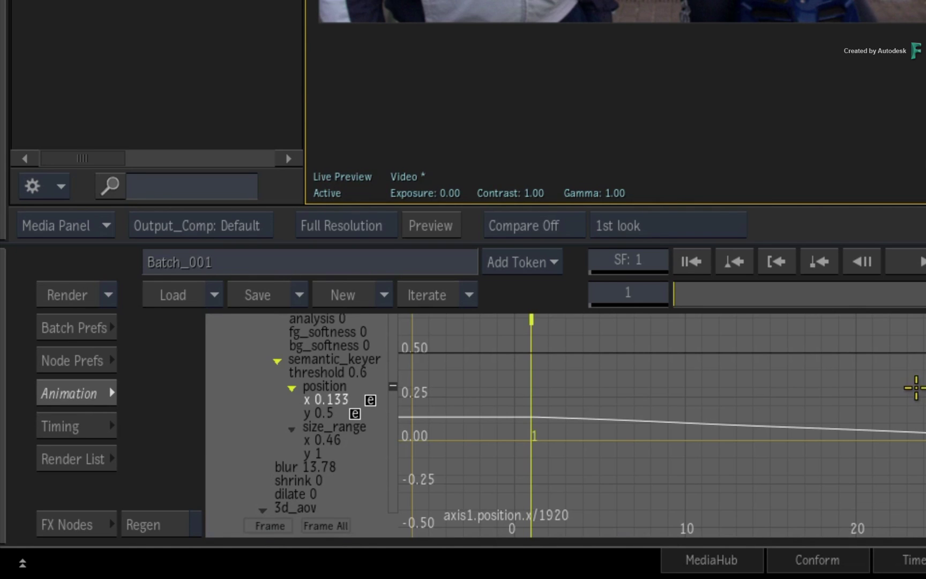
click(303, 414)
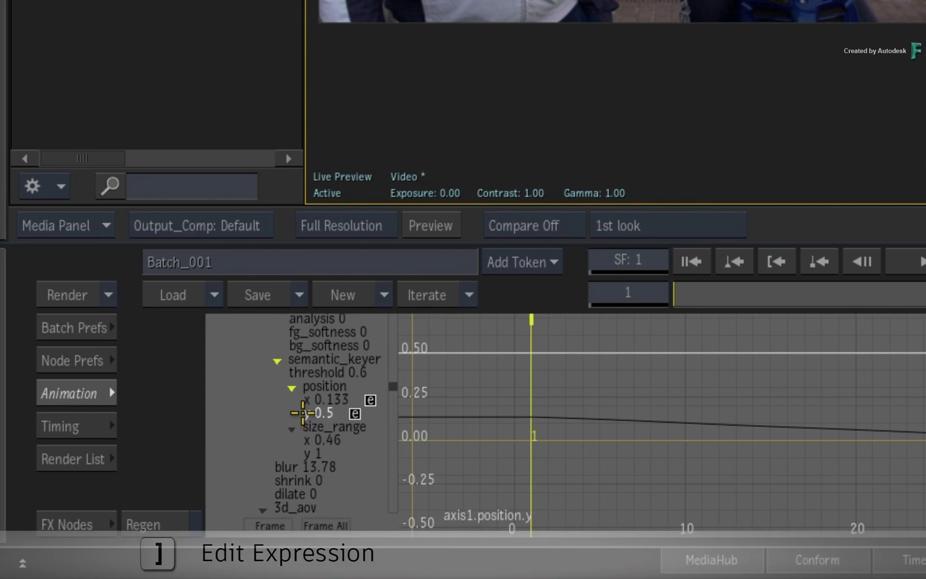
key(bracketright)
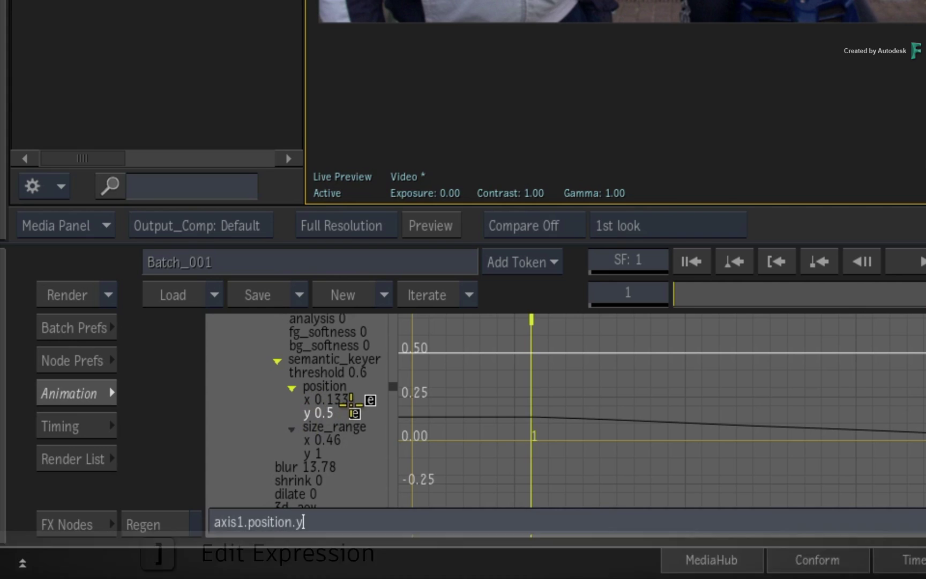
text(/)
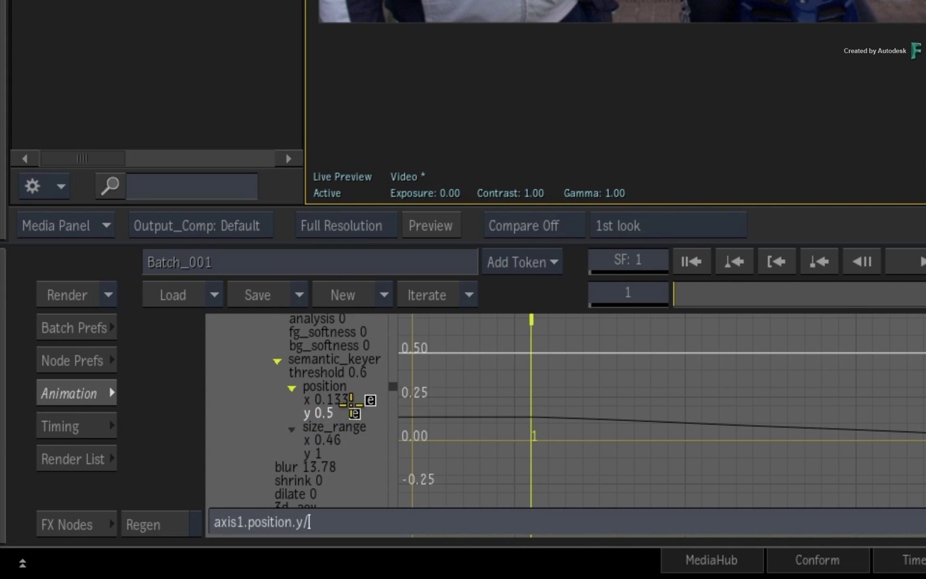
text(1080)
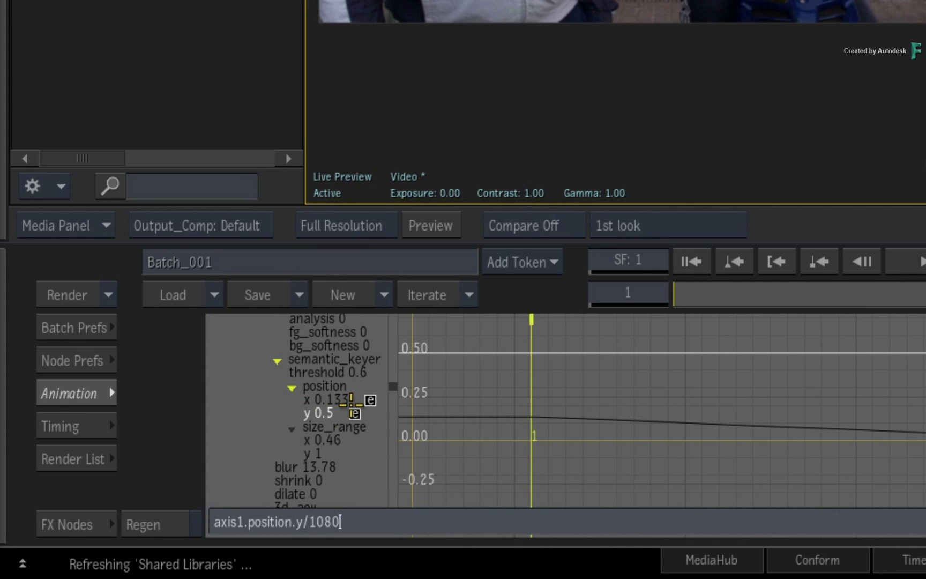
key(Return)
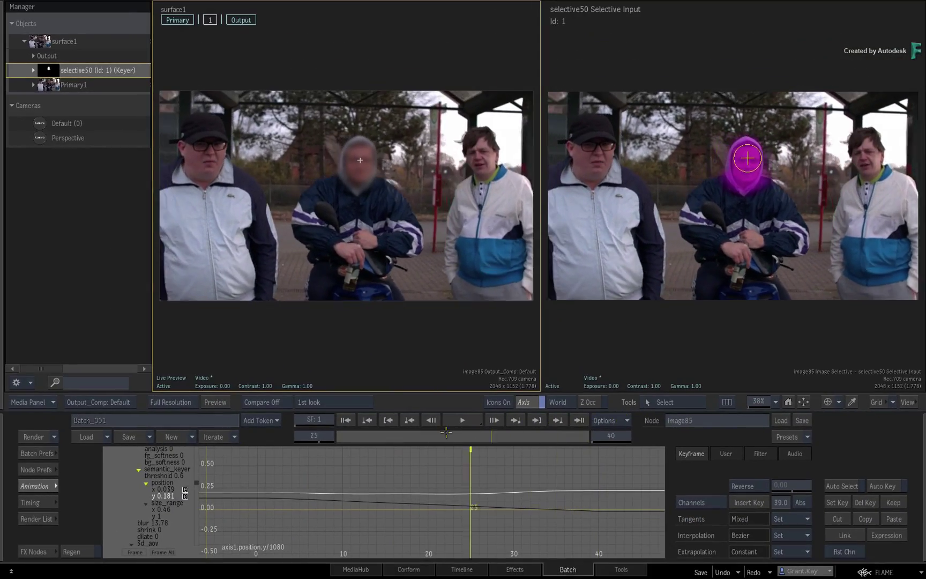
Restore the selective50 keyer settings and scrub frames 1–40 to confirm the blur tracks the hooded man's face.
drag(588, 437, 324, 441)
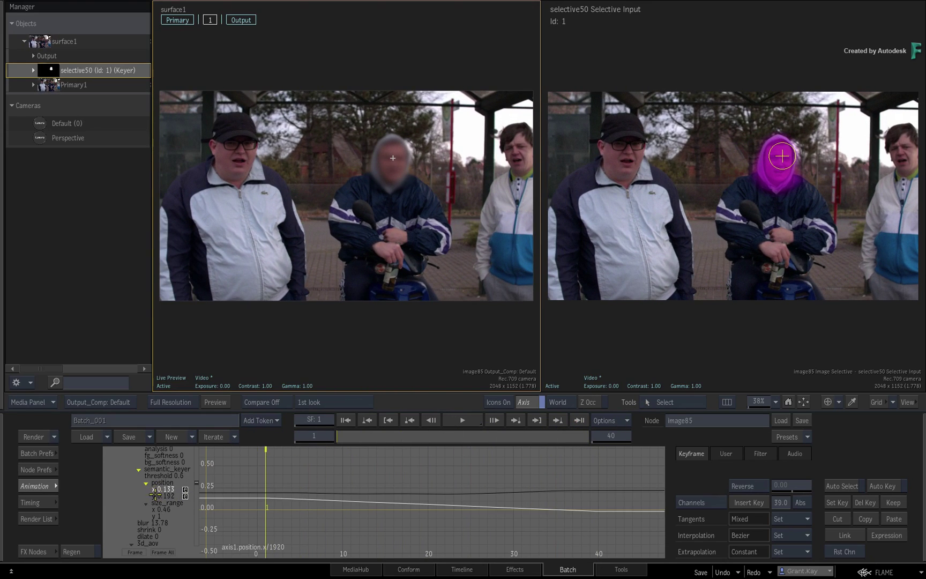
click(45, 486)
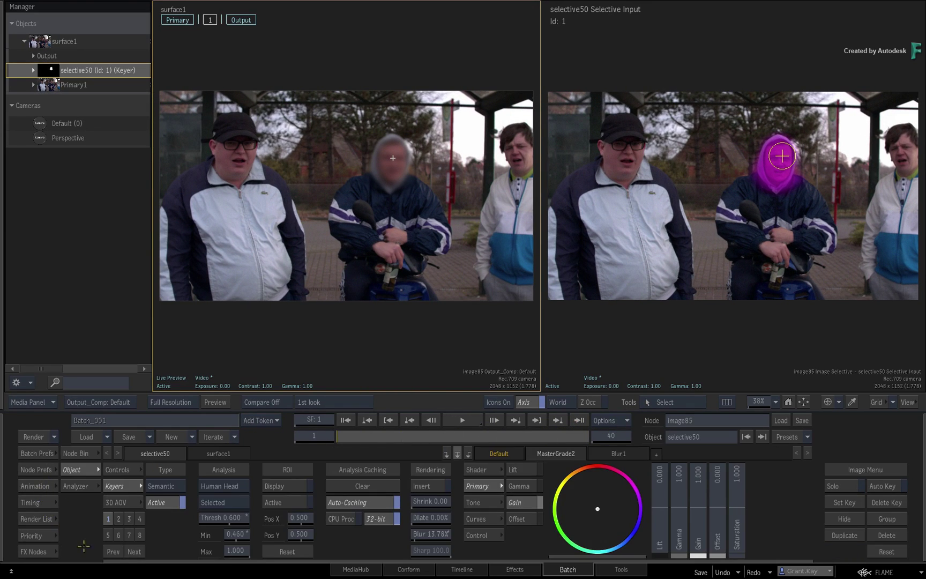
drag(347, 439, 321, 438)
drag(428, 430, 503, 423)
drag(328, 435, 323, 435)
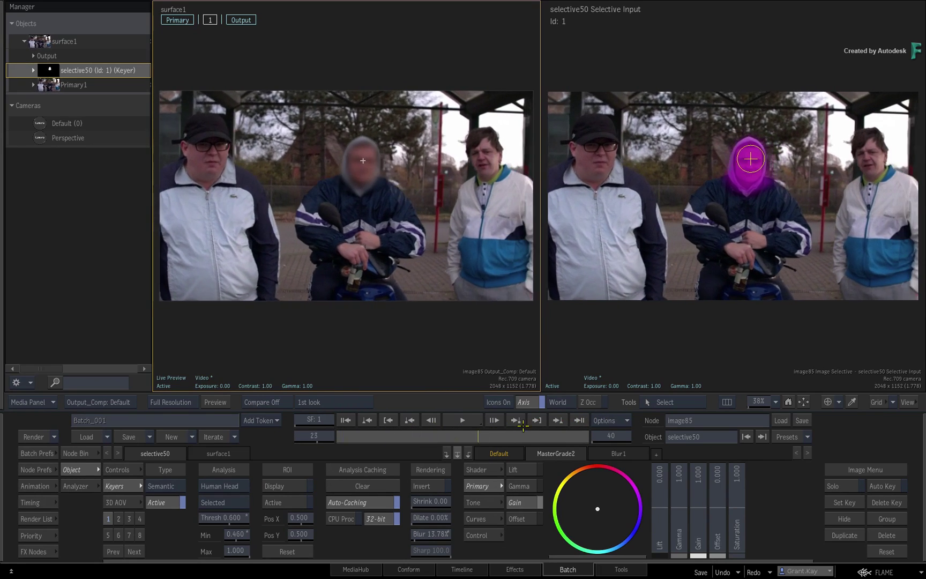
drag(522, 426, 286, 427)
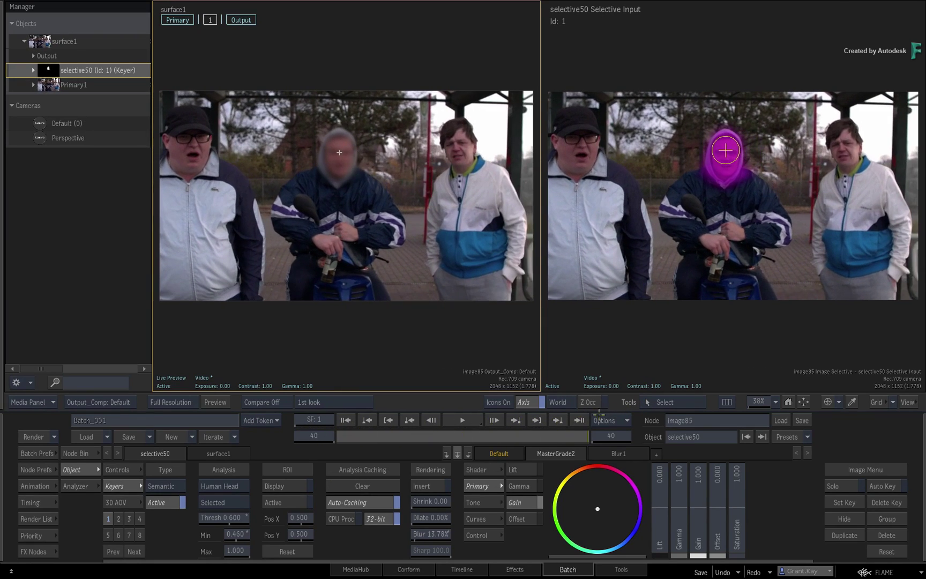
drag(450, 427, 327, 443)
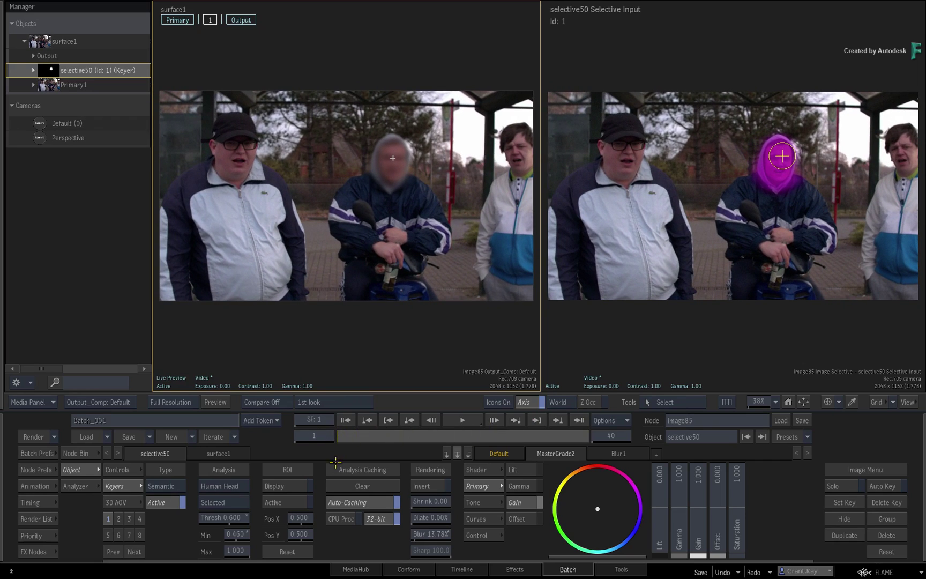